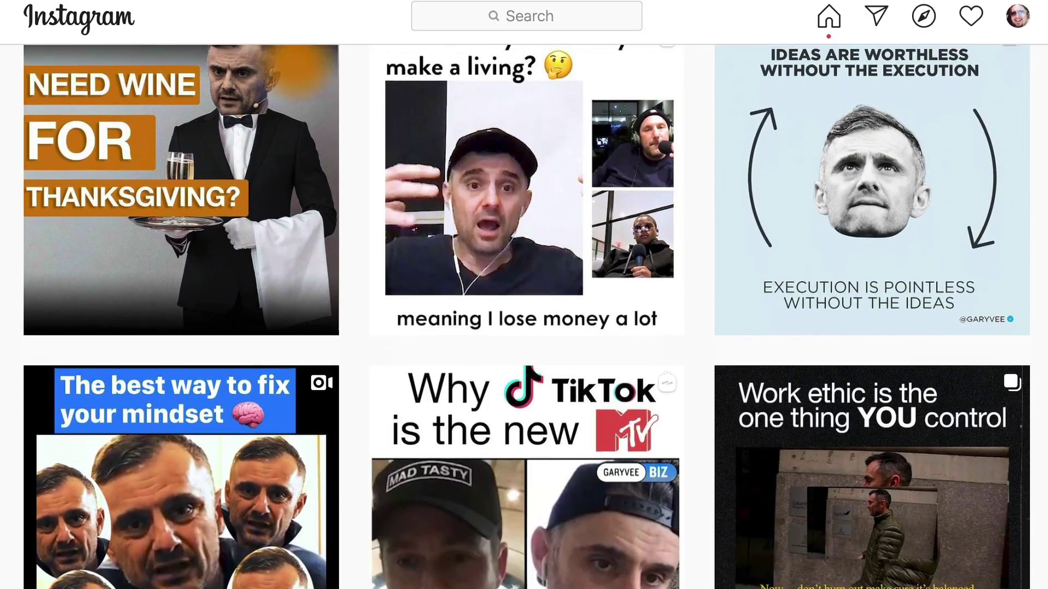
scroll(526, 317, down, 5)
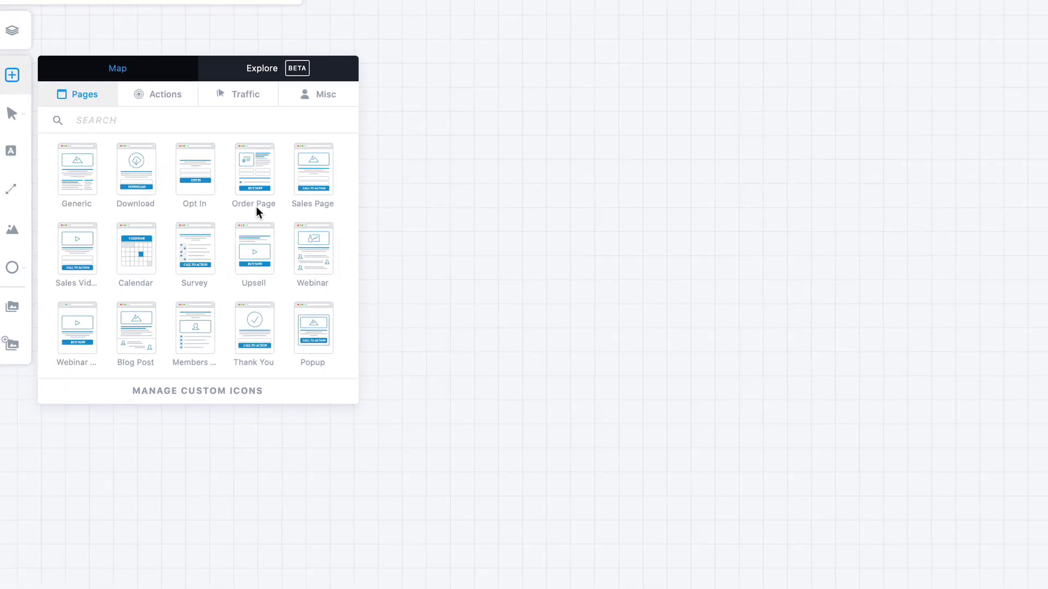
Place a Blog Post page and an Opt In page below it, connected by an arrow
drag(136, 328, 484, 275)
click(513, 260)
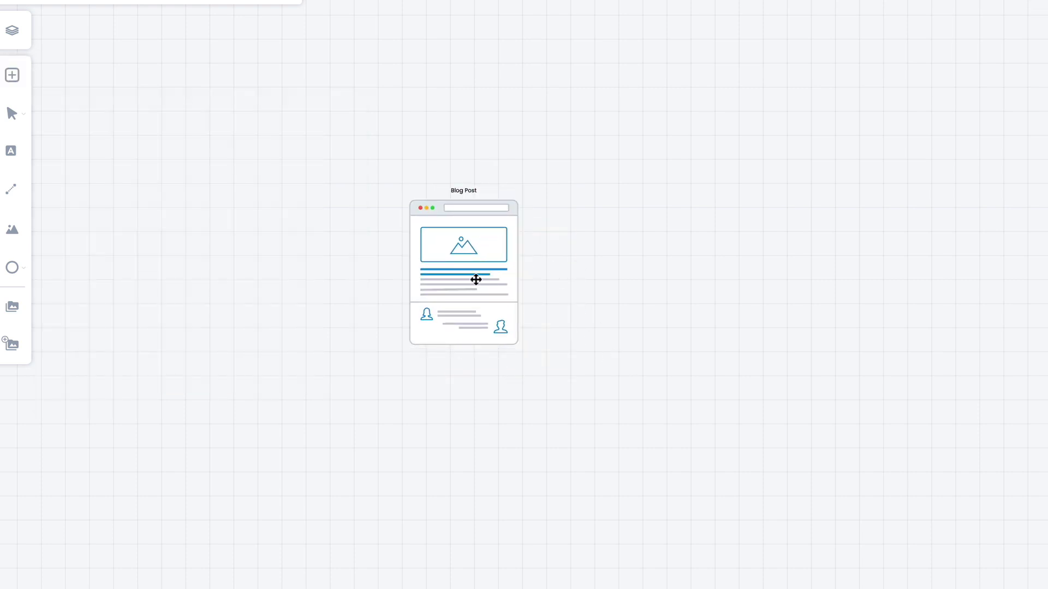
key(a)
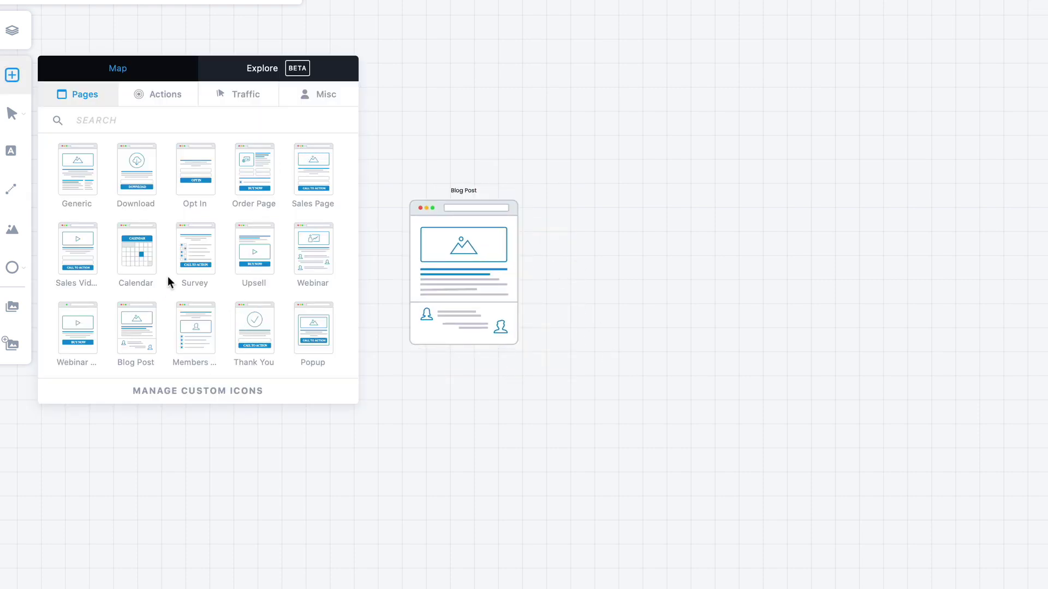
drag(192, 164, 603, 376)
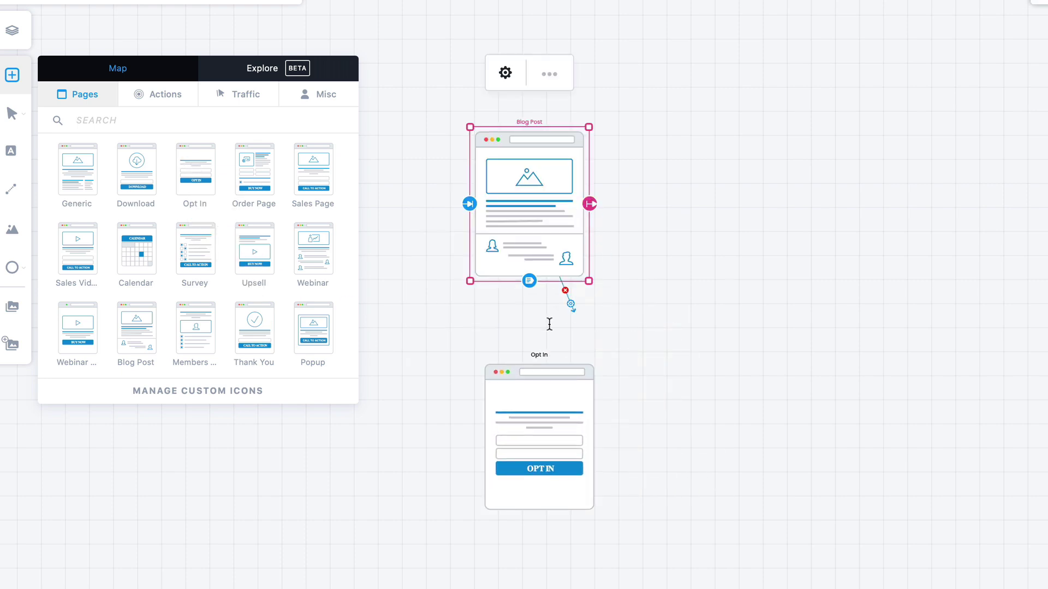
drag(529, 281, 540, 428)
drag(436, 104, 556, 491)
click(663, 463)
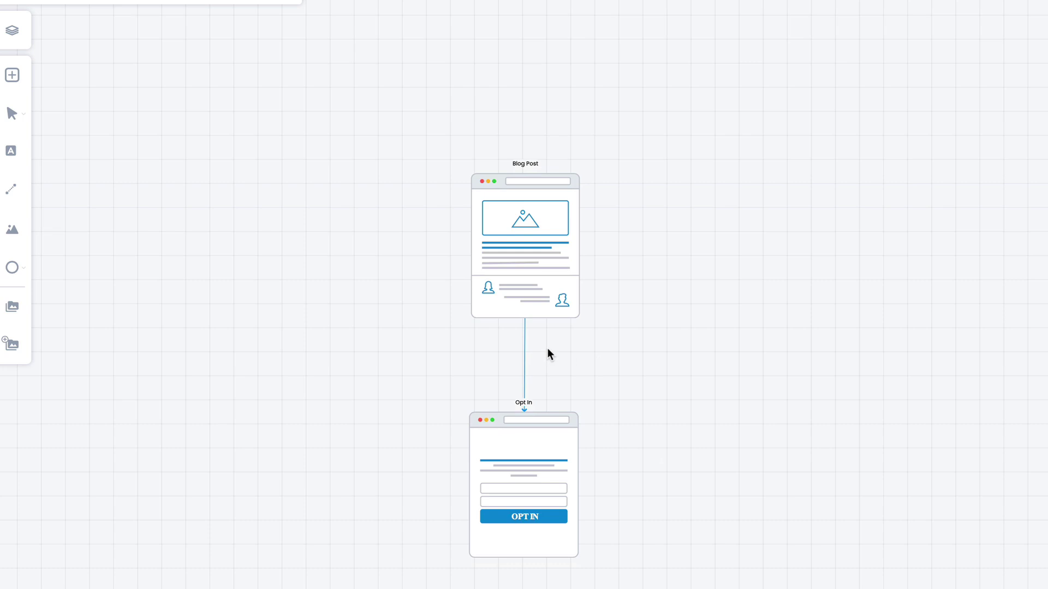
click(12, 78)
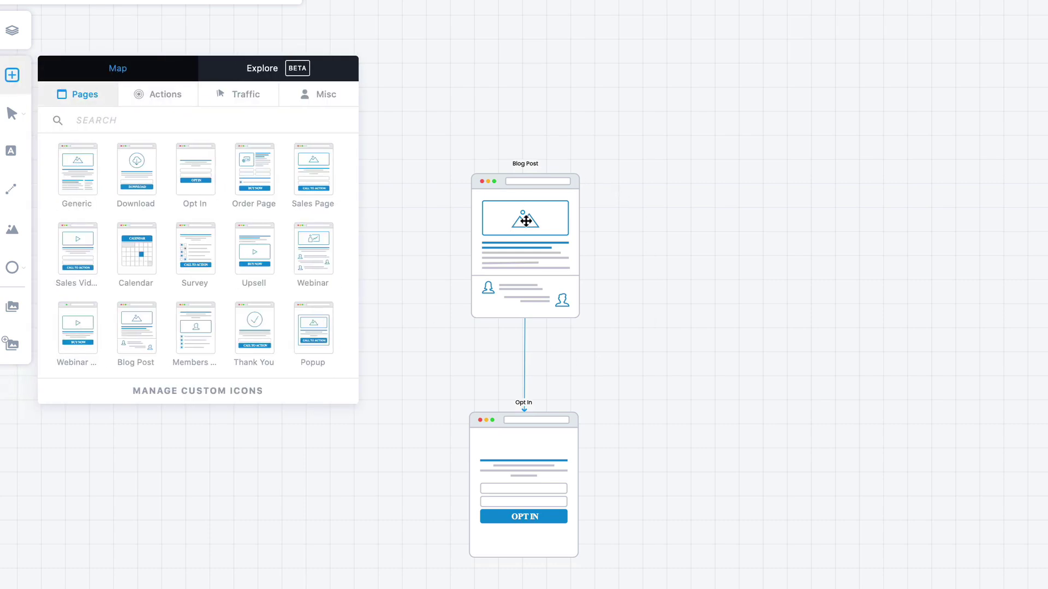
drag(526, 221, 525, 259)
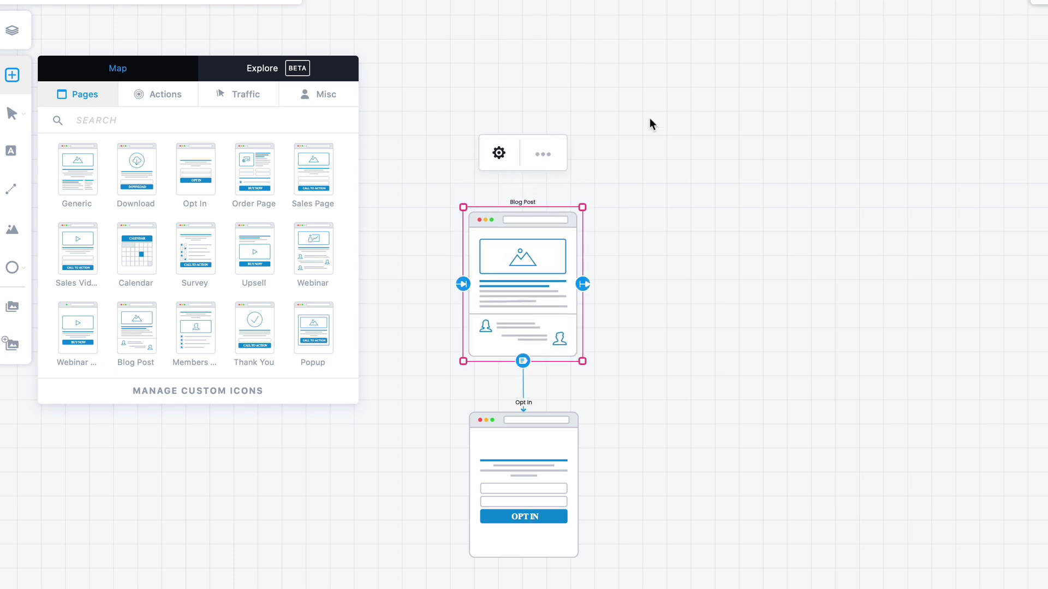
Add Youtube and Spotify traffic sources beside Blog Post, linked into Opt In, and align them
click(242, 100)
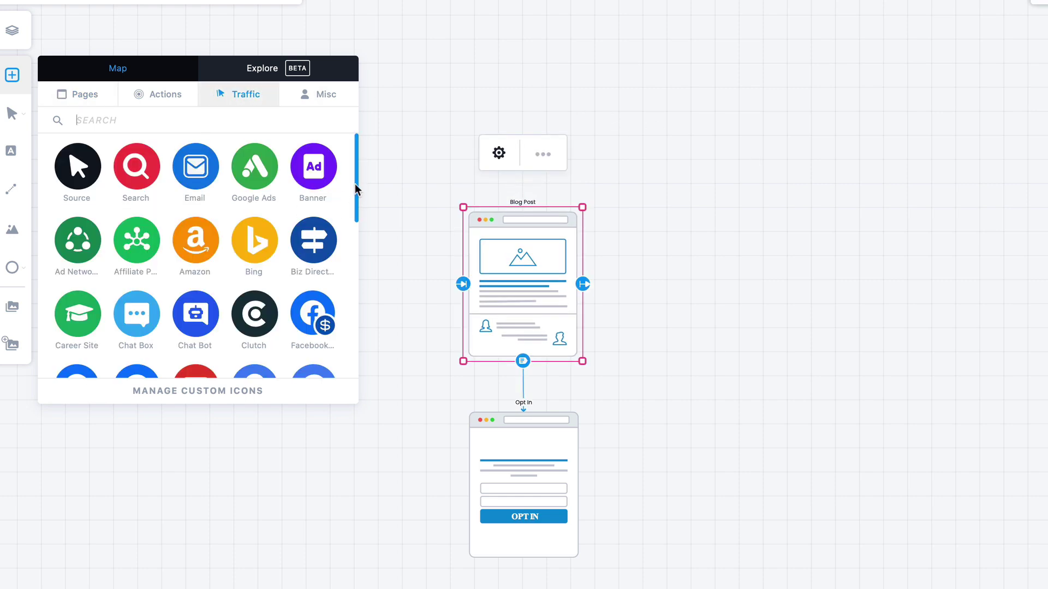
drag(355, 182, 352, 343)
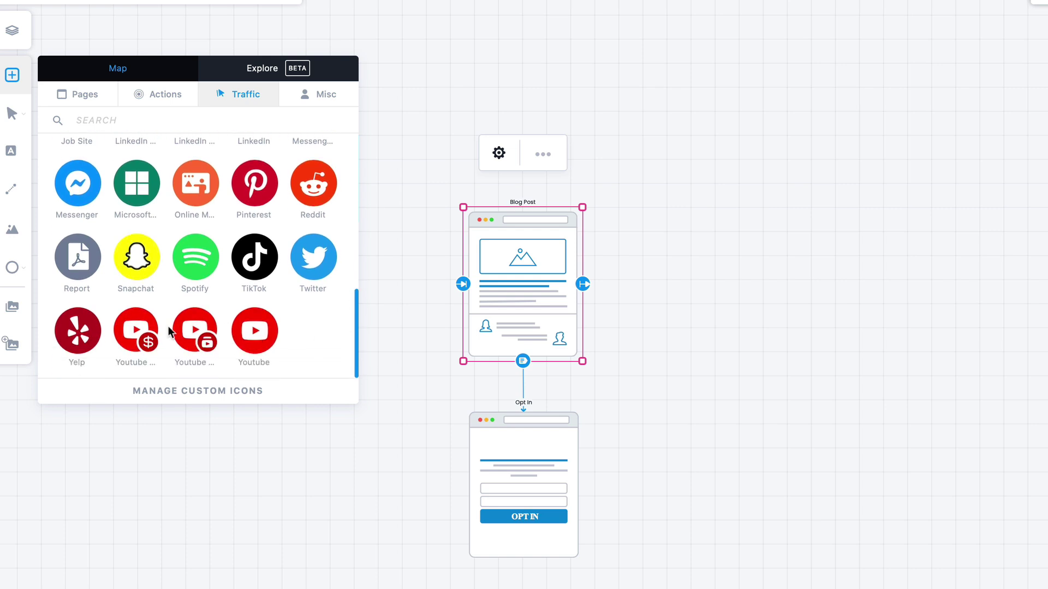
drag(247, 334, 699, 268)
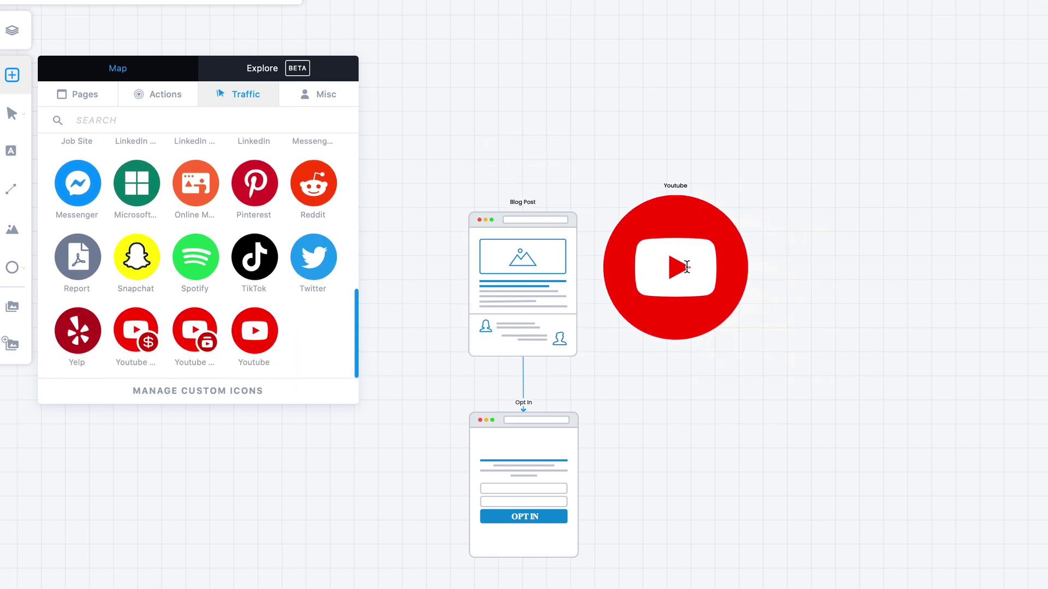
drag(769, 276, 600, 494)
drag(690, 277, 694, 277)
drag(195, 256, 713, 515)
drag(878, 295, 869, 285)
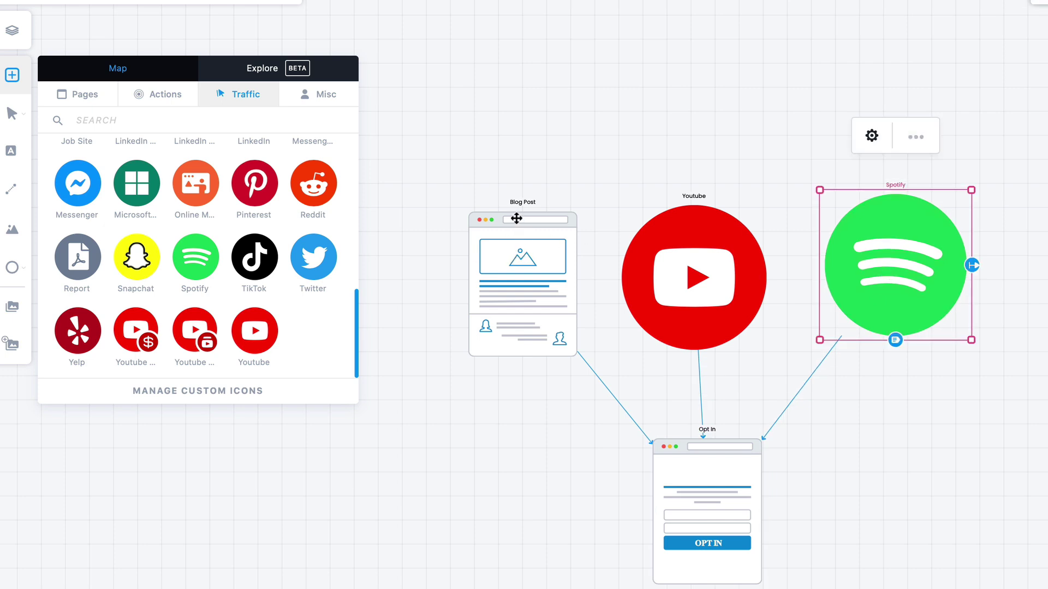
drag(514, 209, 514, 203)
drag(926, 265, 928, 269)
click(753, 269)
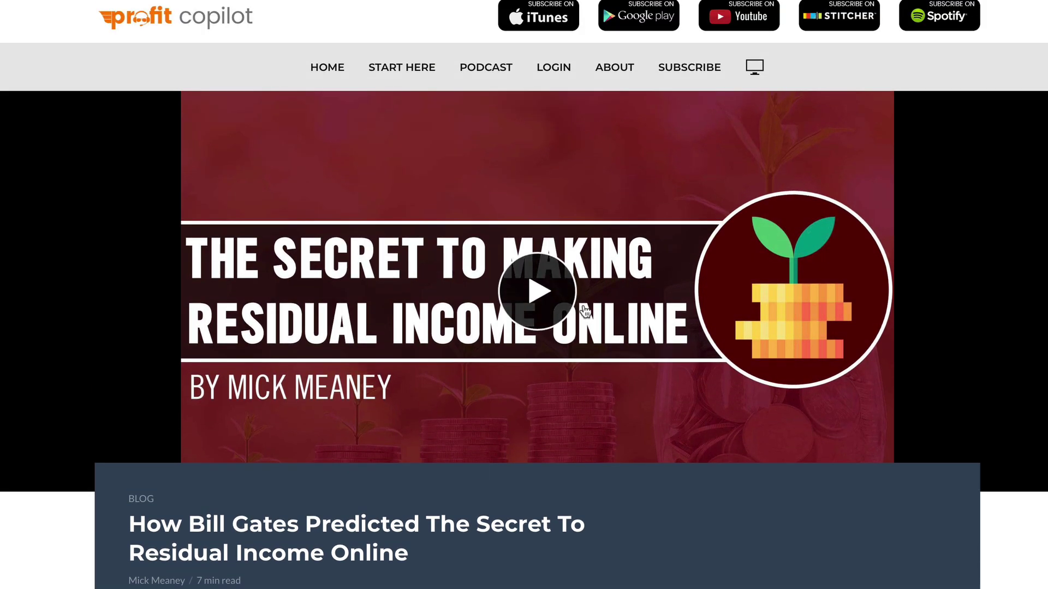
Play the embedded 'The Secret to Becoming Rich' video and close the More videos strip
click(551, 304)
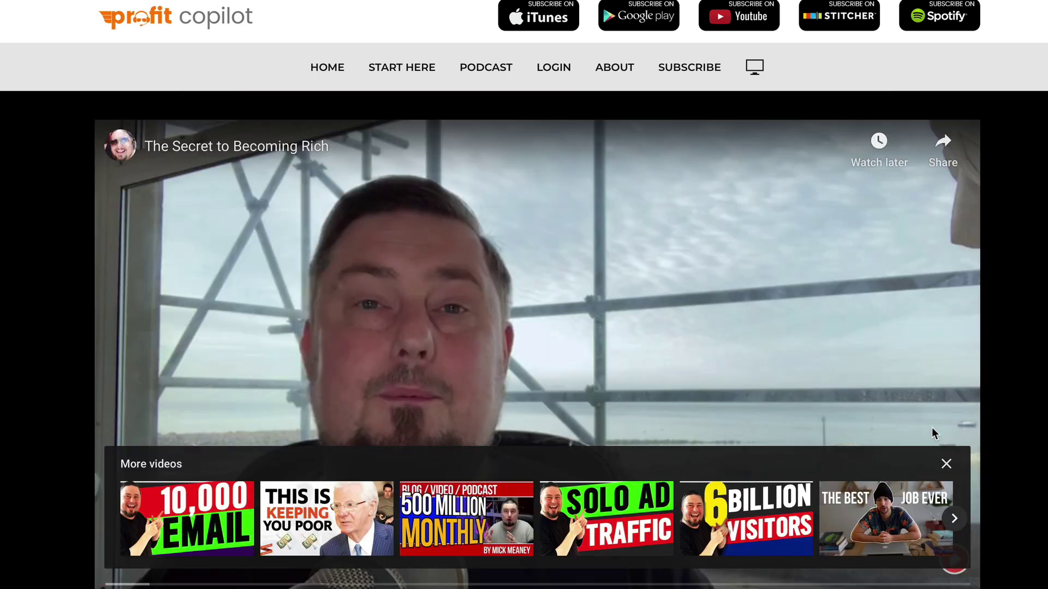
click(946, 464)
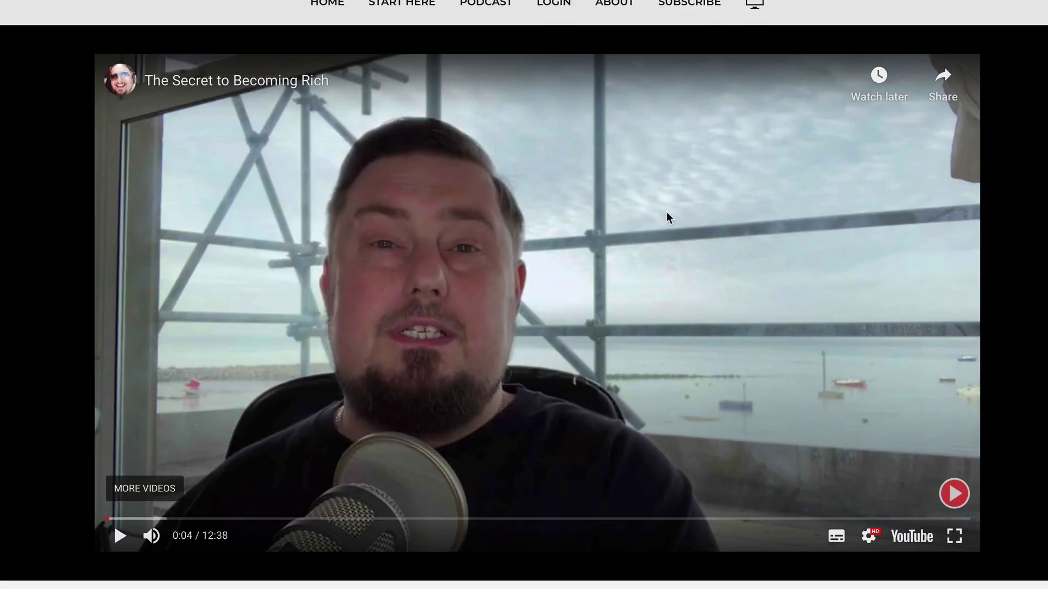
scroll(565, 397, down, 5)
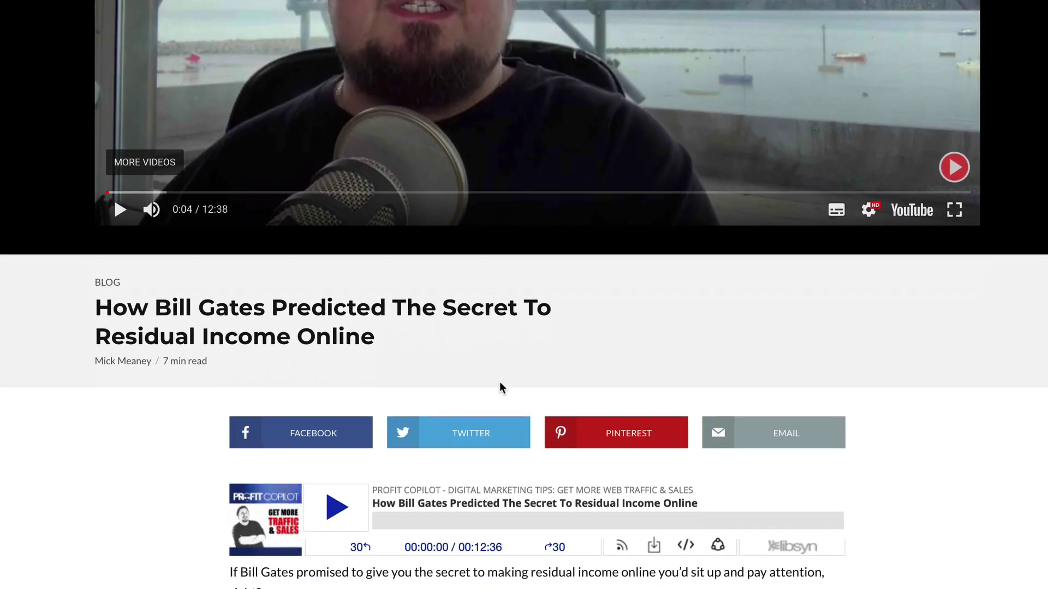
scroll(499, 382, down, 5)
scroll(499, 382, up, 4)
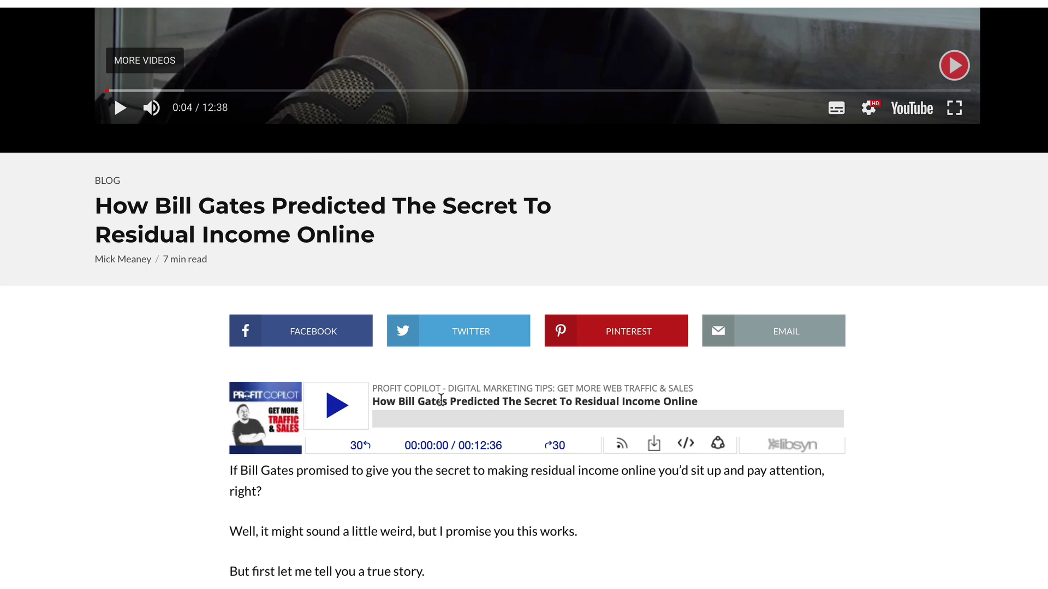
scroll(685, 173, up, 8)
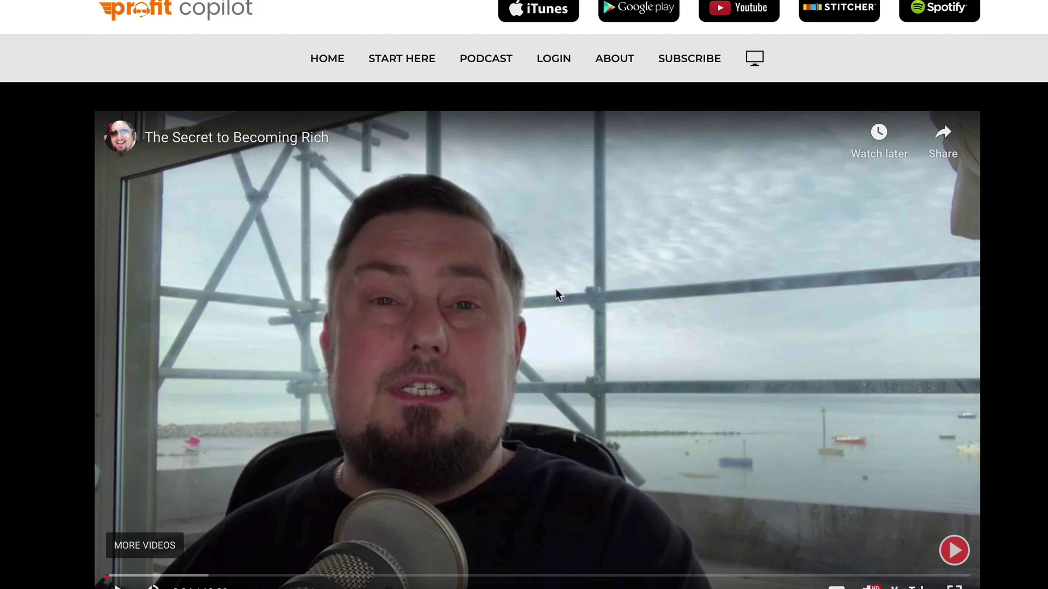
scroll(571, 449, down, 9)
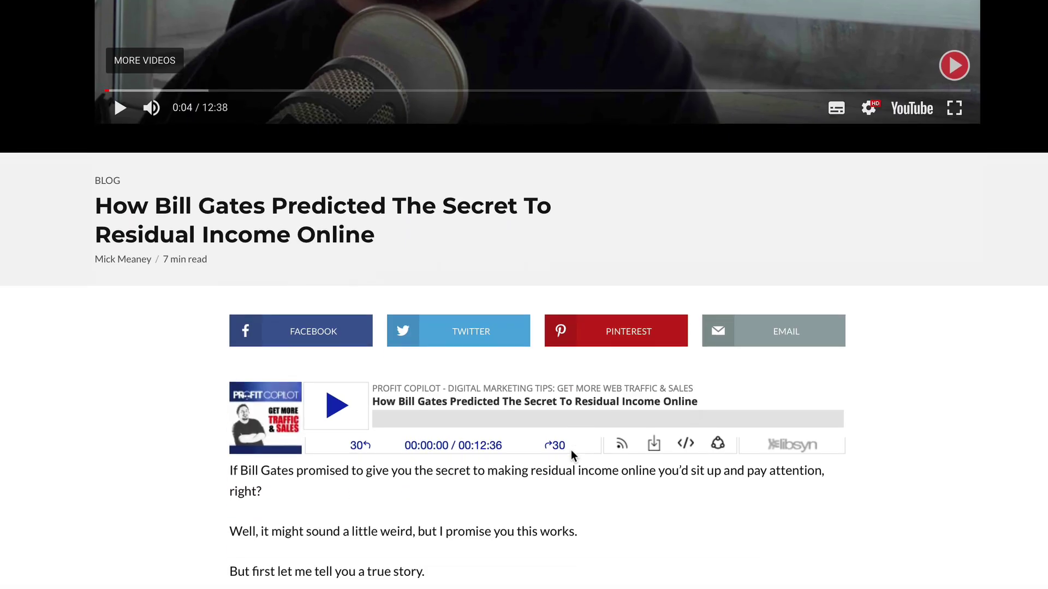
scroll(513, 538, down, 10)
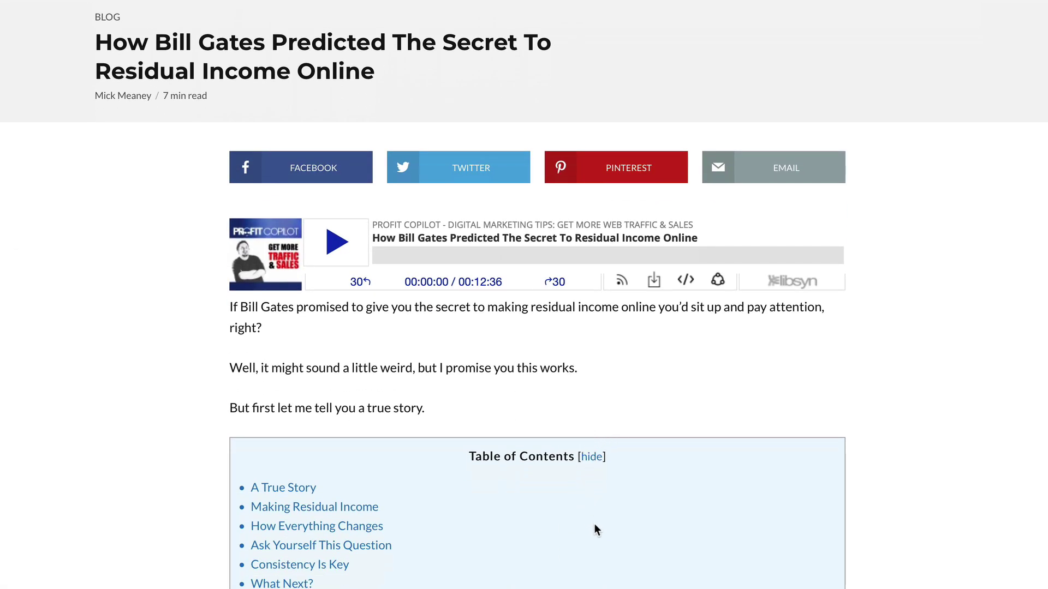
scroll(590, 505, down, 1)
scroll(583, 532, up, 6)
scroll(602, 424, down, 12)
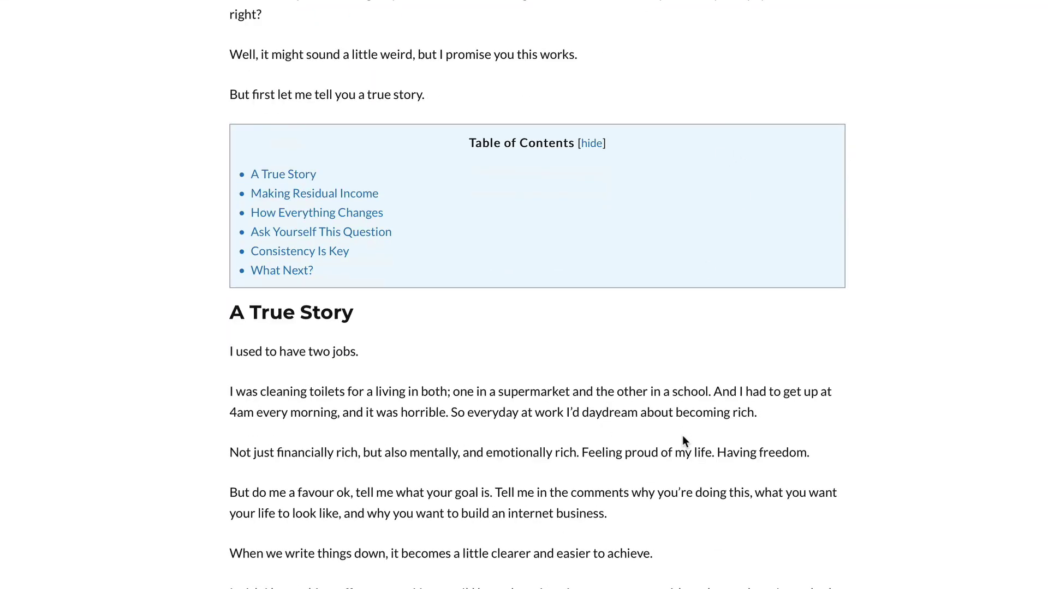
scroll(505, 311, up, 13)
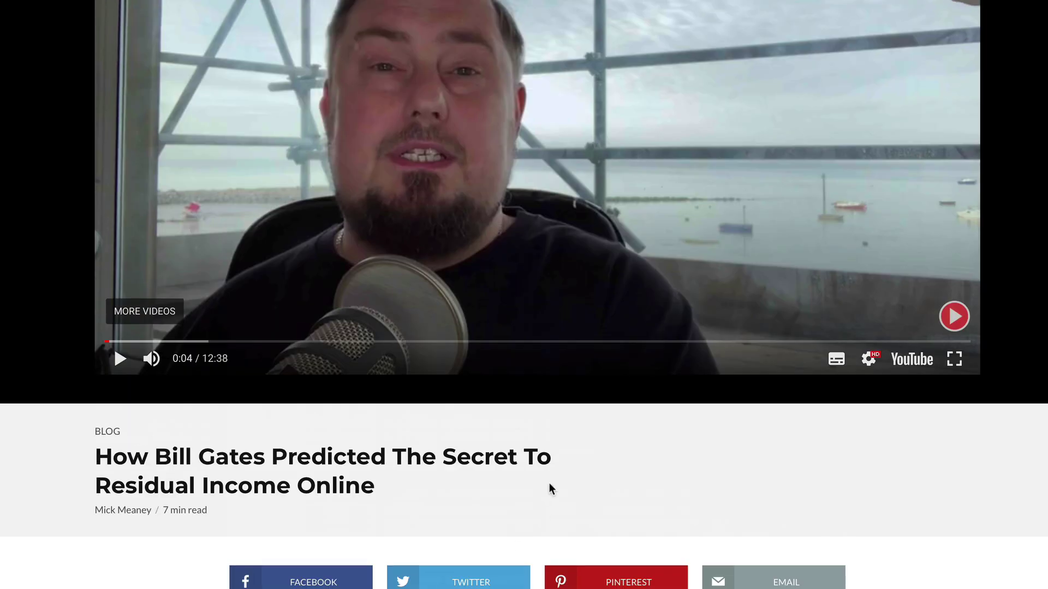
scroll(557, 447, down, 3)
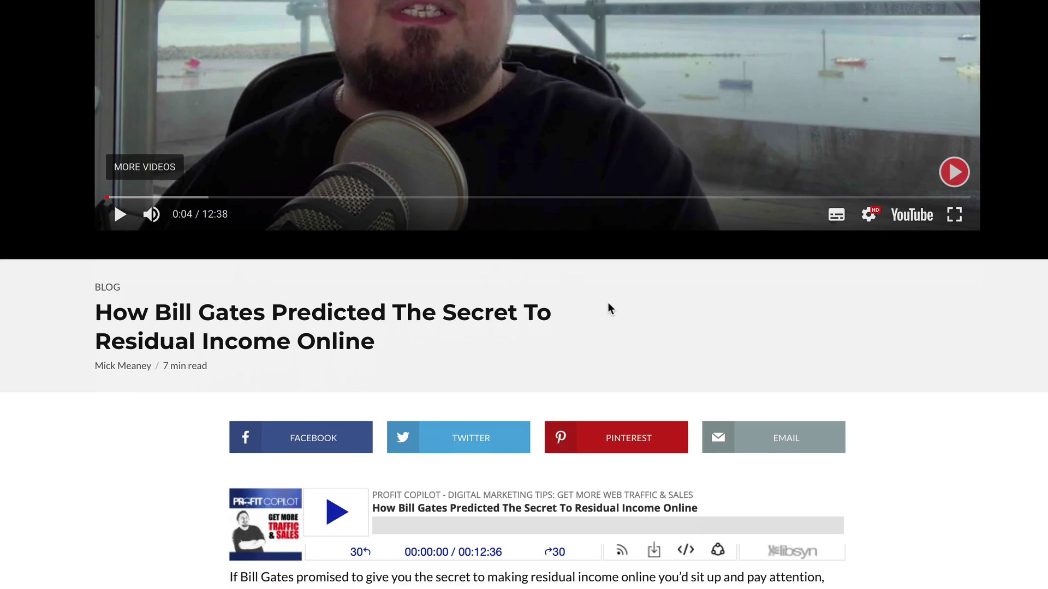
scroll(579, 403, down, 2)
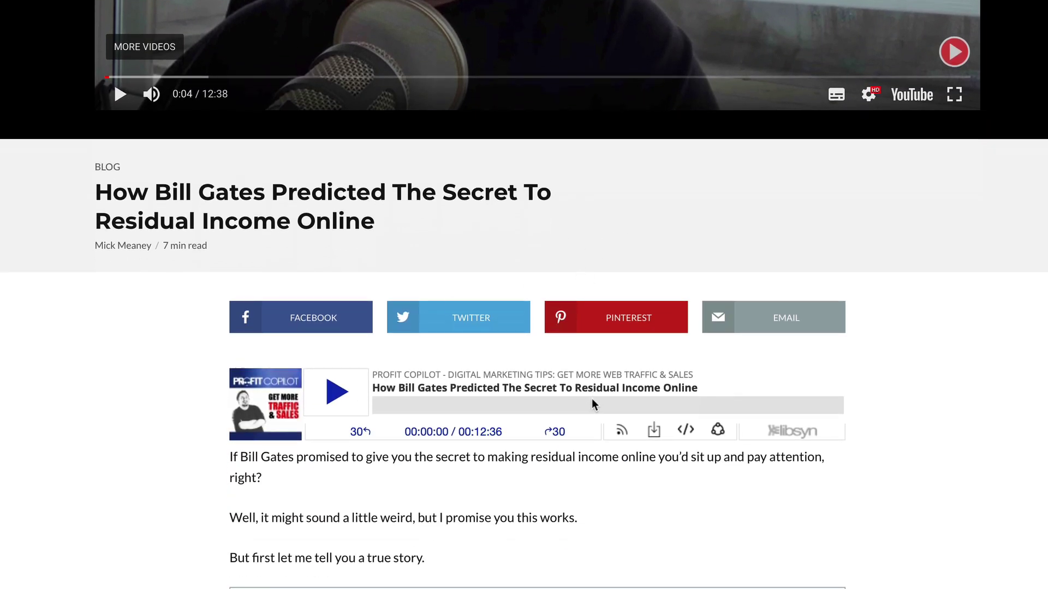
scroll(530, 384, down, 5)
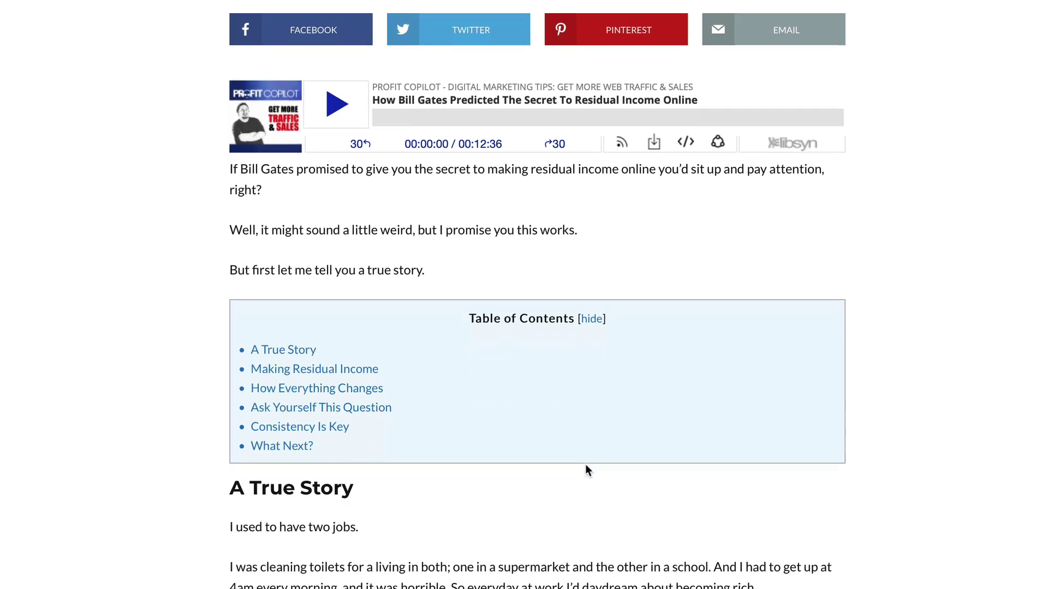
scroll(587, 465, up, 3)
scroll(585, 463, down, 20)
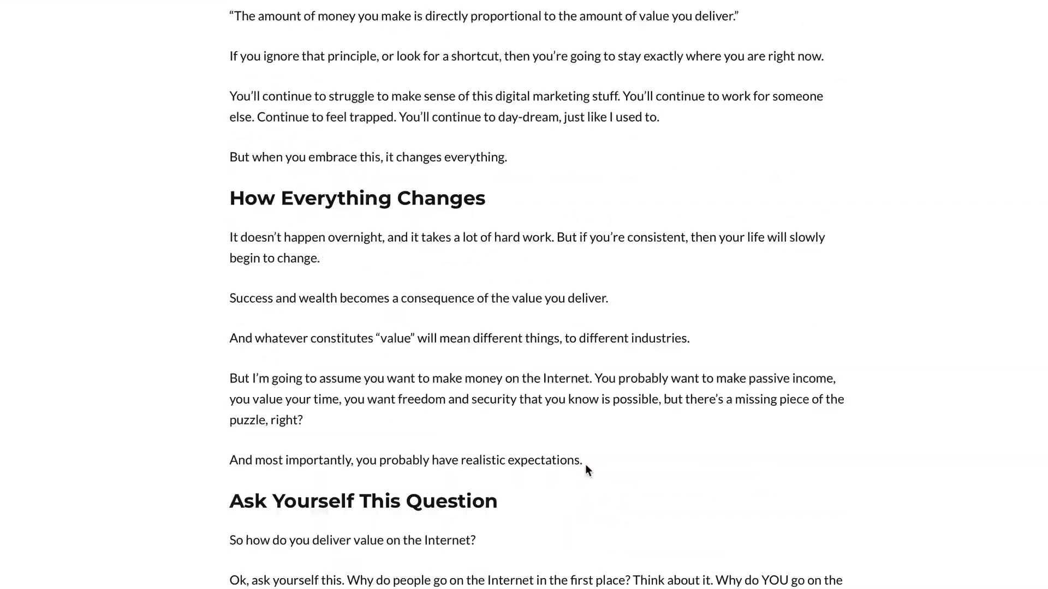
scroll(509, 465, down, 17)
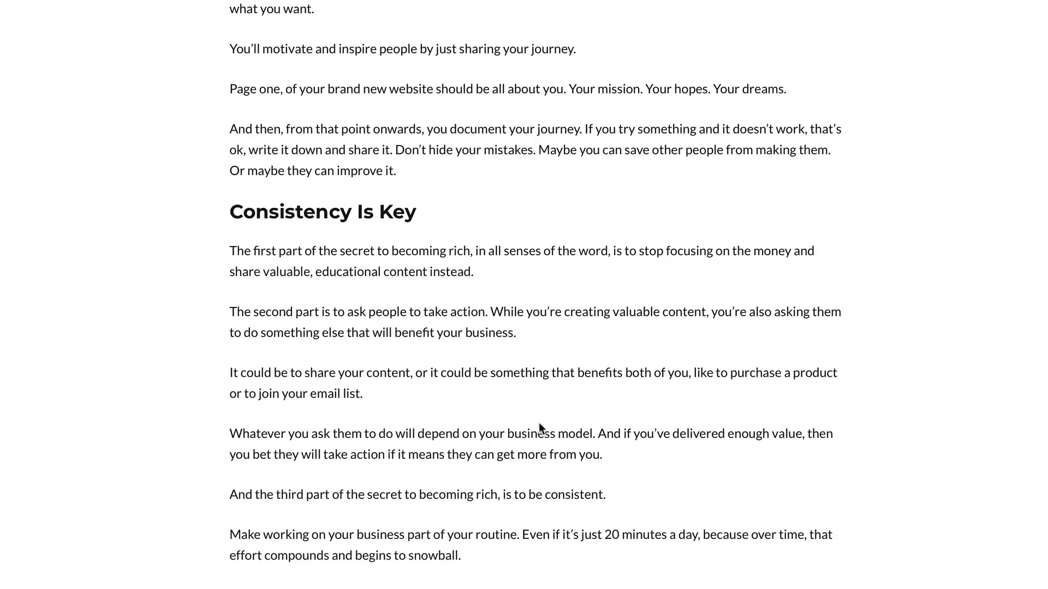
scroll(539, 425, down, 13)
scroll(416, 385, up, 4)
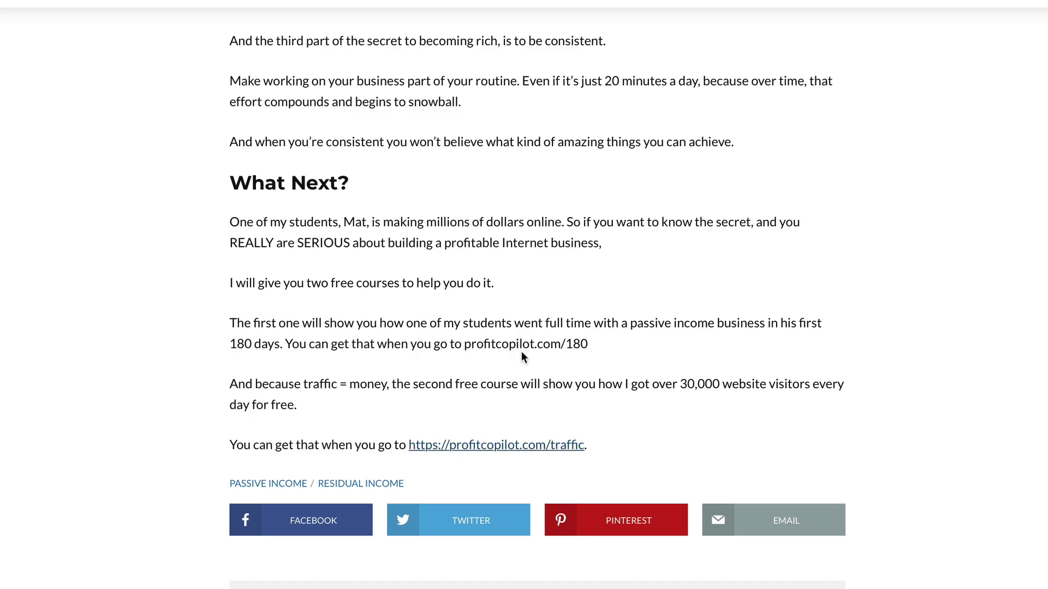
scroll(523, 349, up, 12)
scroll(524, 349, up, 20)
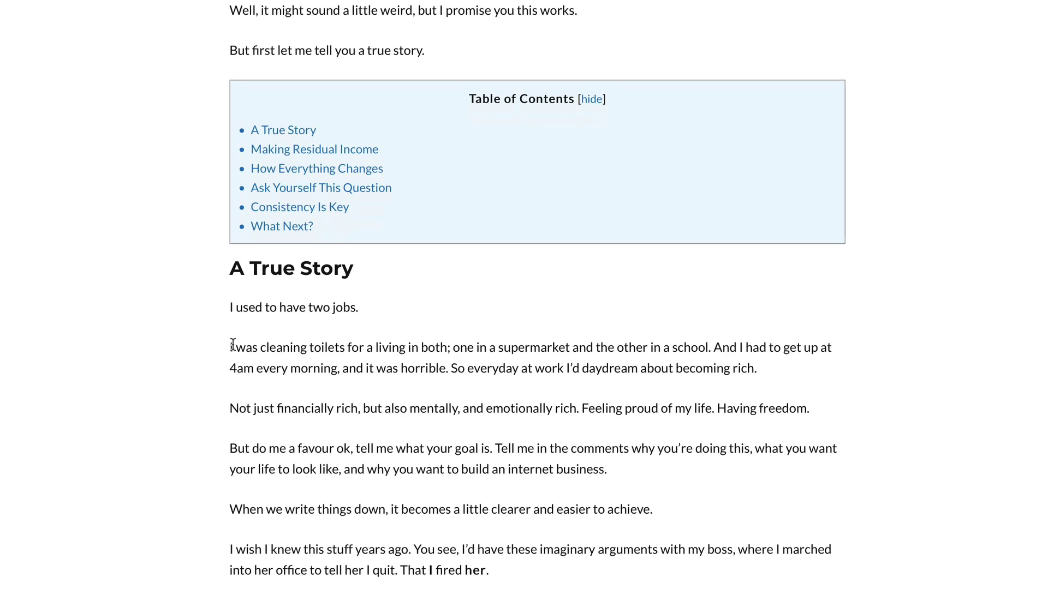
drag(232, 345, 732, 371)
click(723, 367)
scroll(641, 367, up, 3)
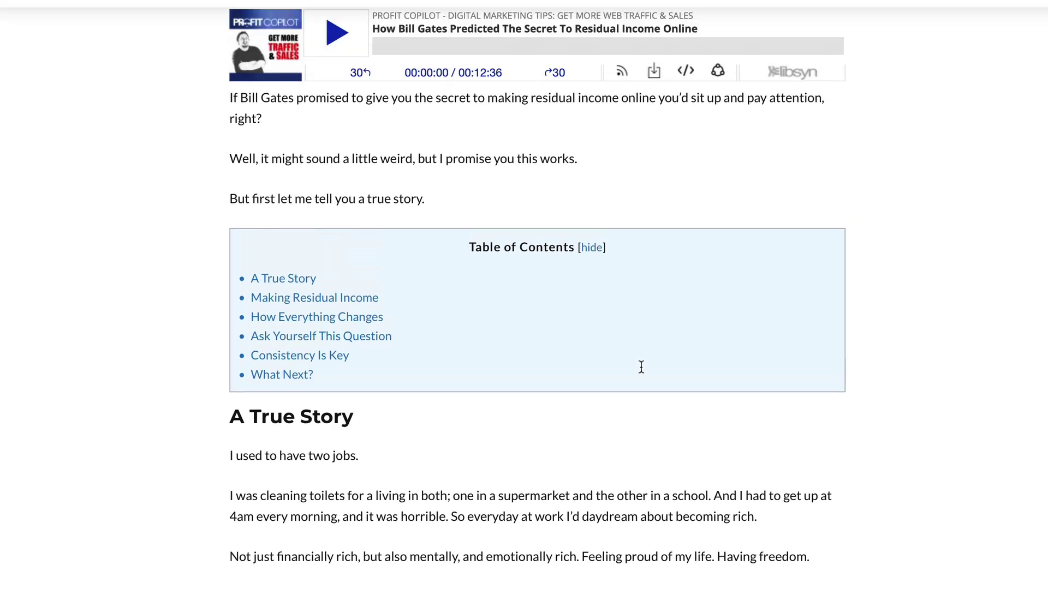
Add an Instagram traffic node directly above Blog Post, feeding it with an arrow
scroll(641, 367, up, 7)
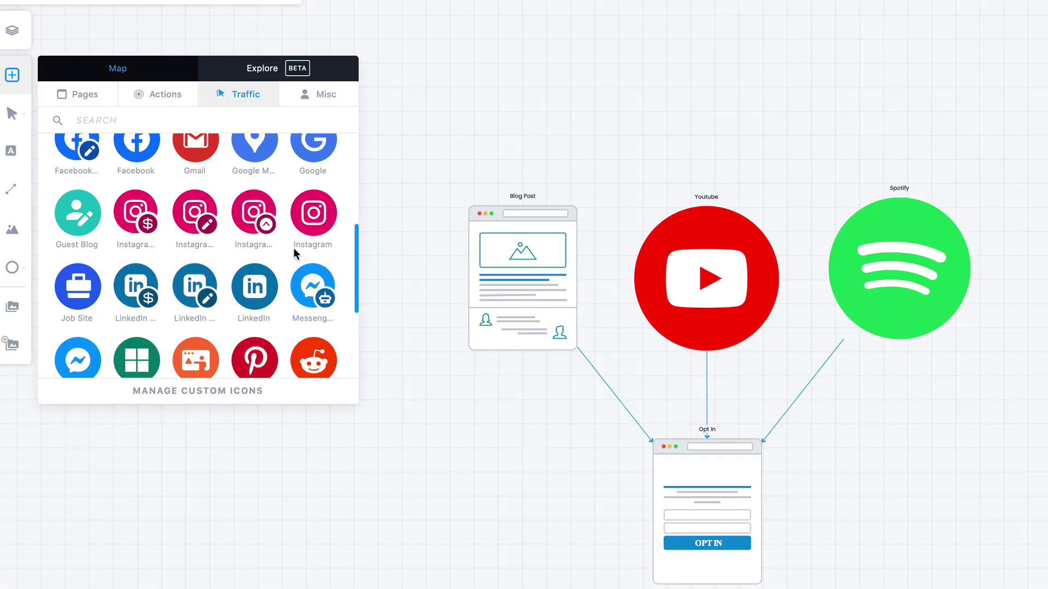
drag(315, 214, 671, 71)
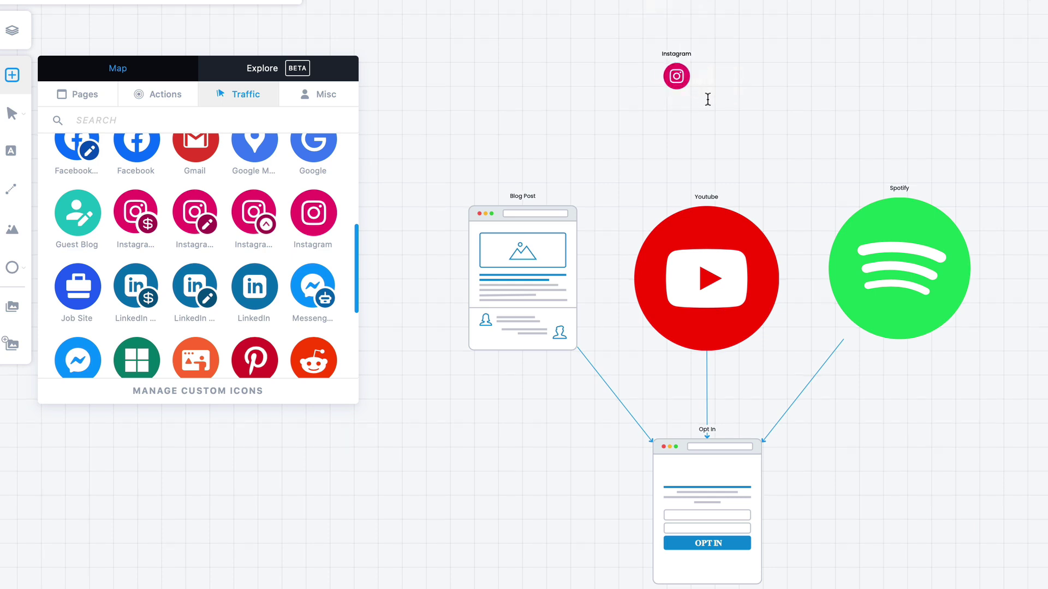
drag(736, 109, 562, 234)
drag(736, 102, 676, 102)
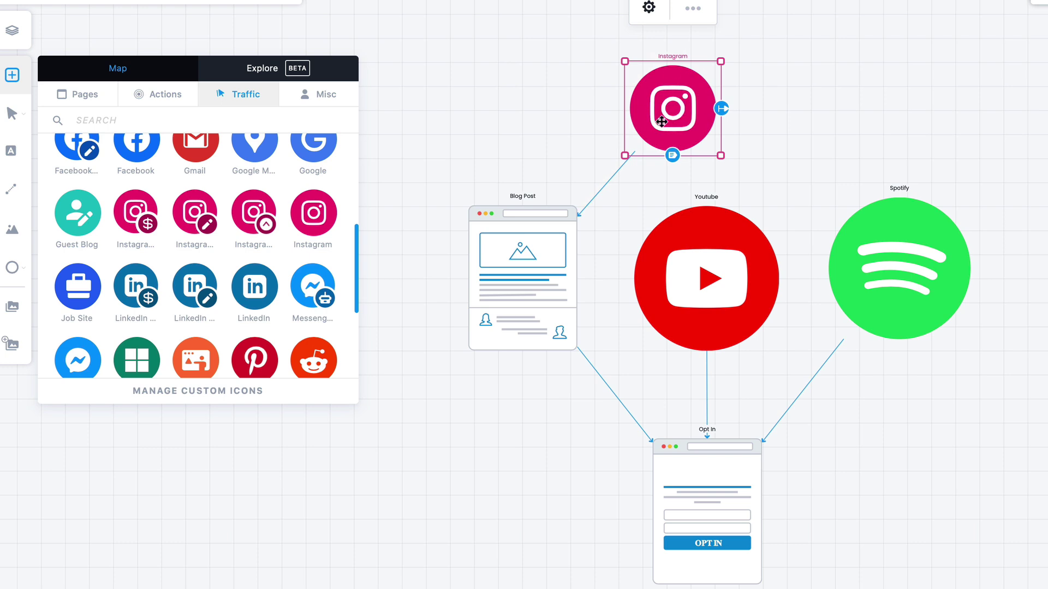
drag(673, 108, 527, 103)
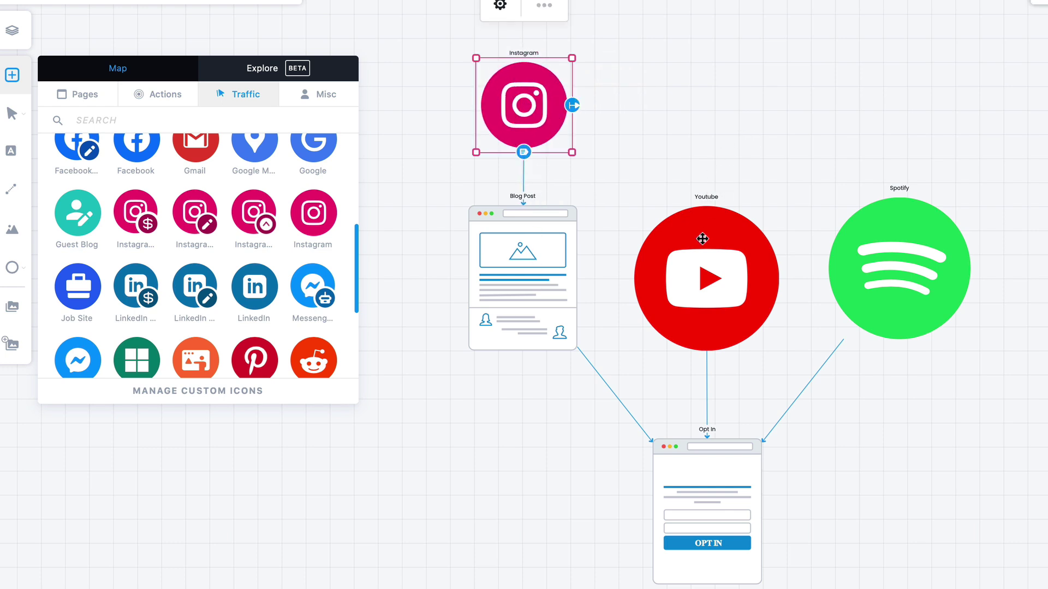
click(749, 190)
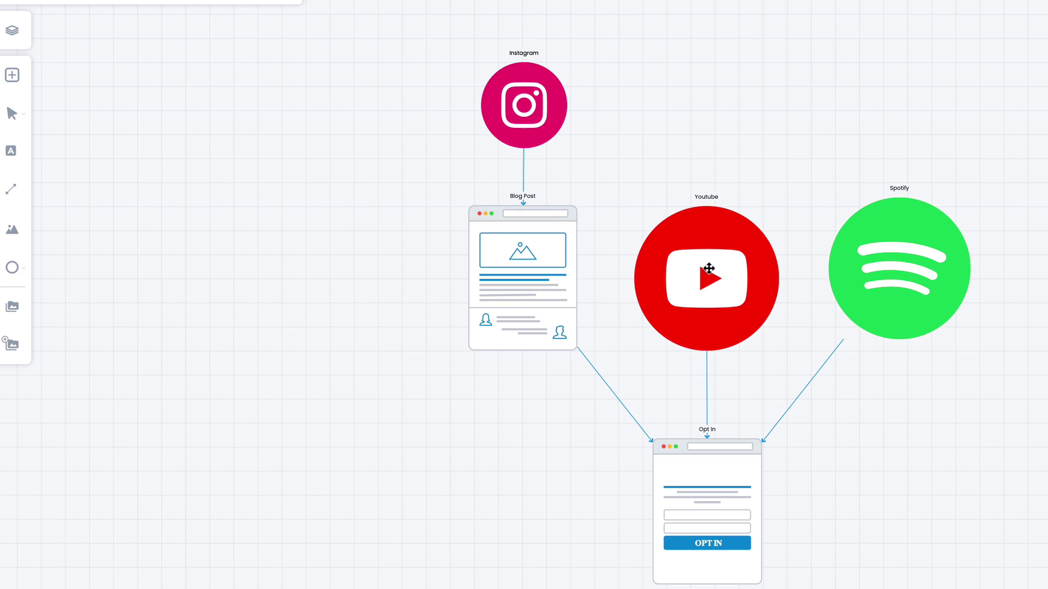
click(713, 243)
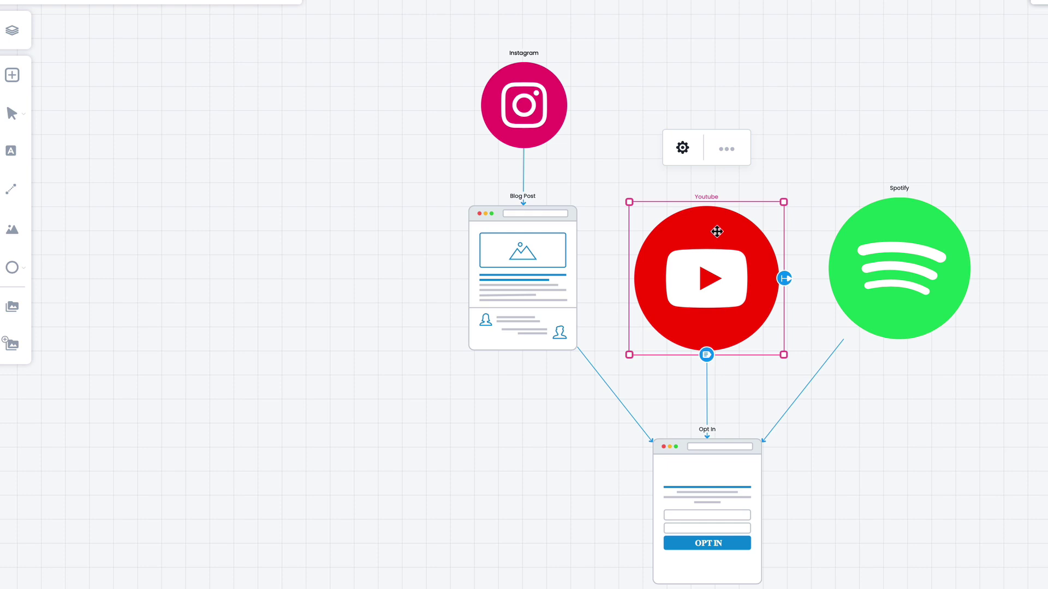
double_click(295, 257)
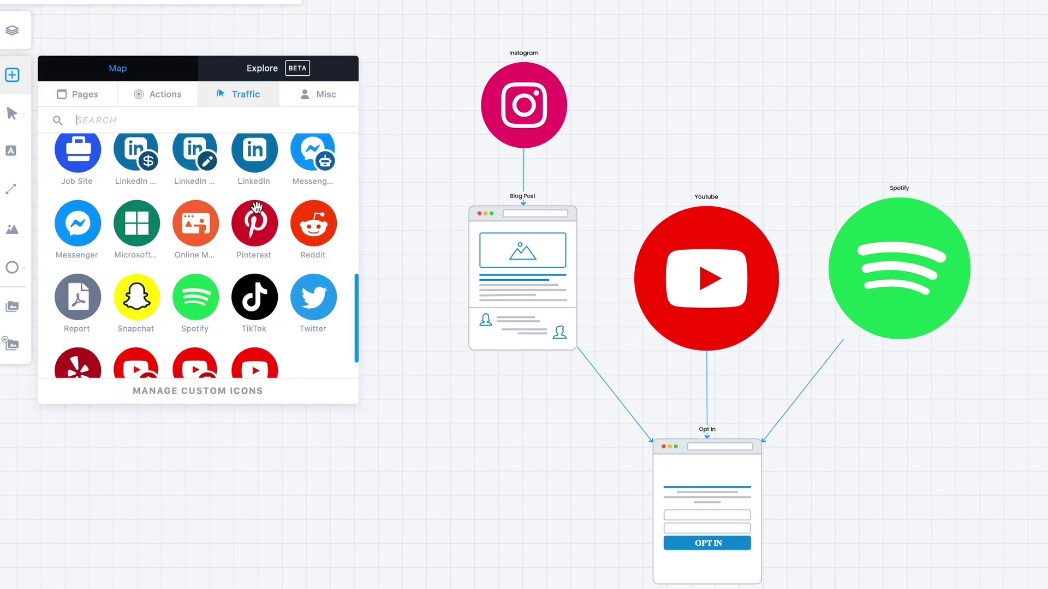
Add a Pinterest traffic node, trying it below Blog Post with an arrow into Opt In
drag(254, 208, 684, 176)
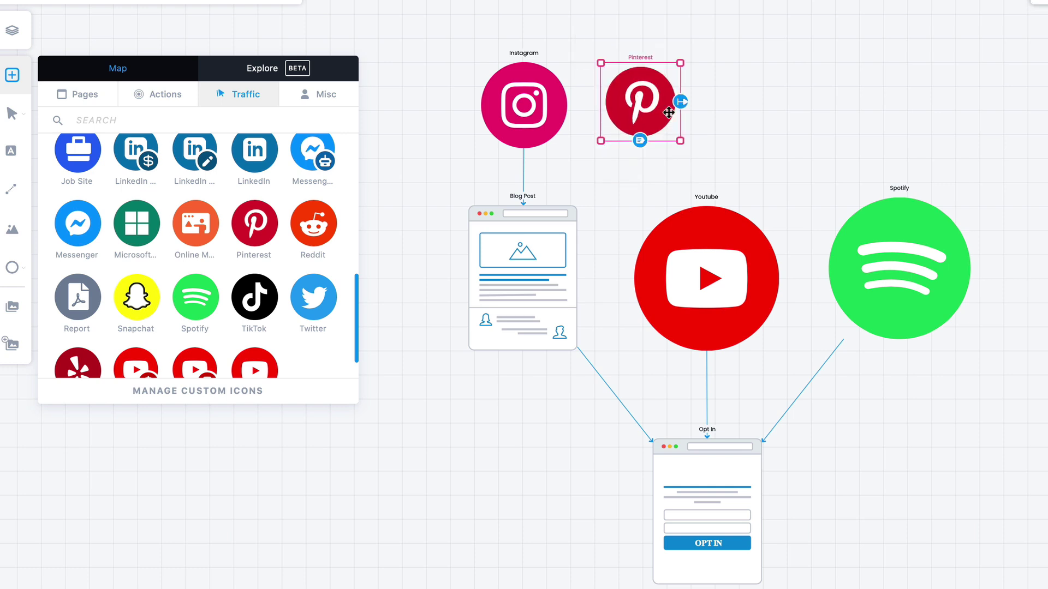
click(700, 155)
click(691, 112)
drag(699, 111, 546, 235)
drag(637, 113, 643, 118)
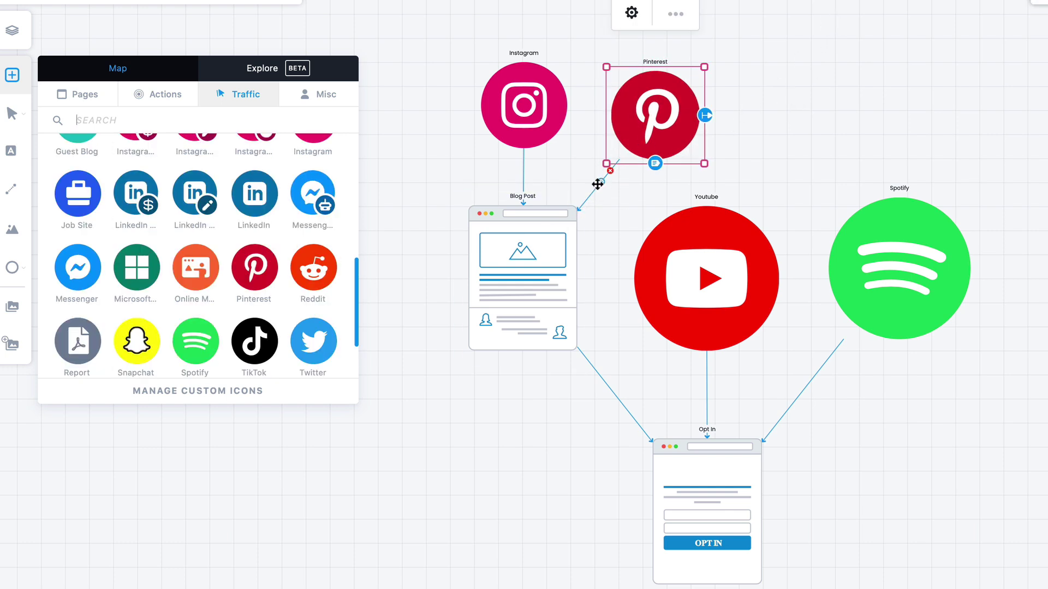
click(610, 171)
drag(635, 145, 704, 494)
drag(514, 459, 507, 517)
click(584, 438)
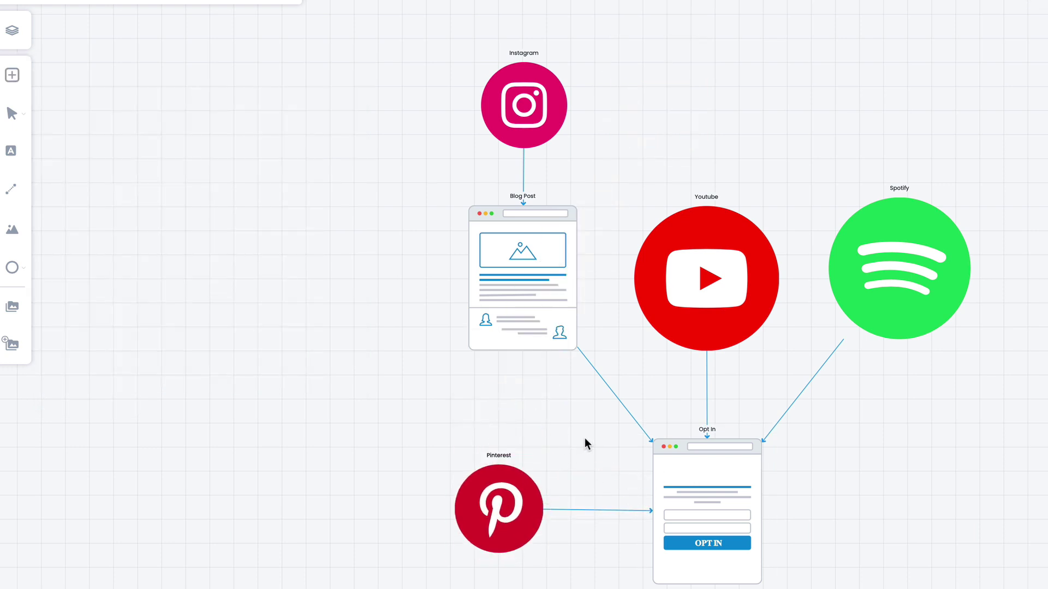
click(511, 507)
click(575, 465)
drag(480, 506, 477, 471)
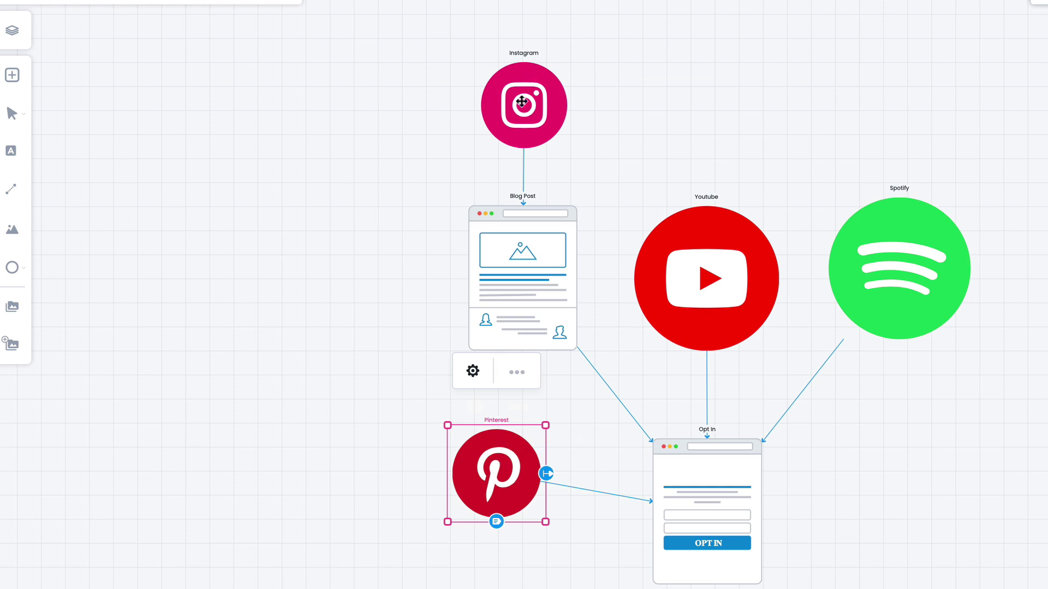
click(599, 424)
drag(493, 471, 498, 471)
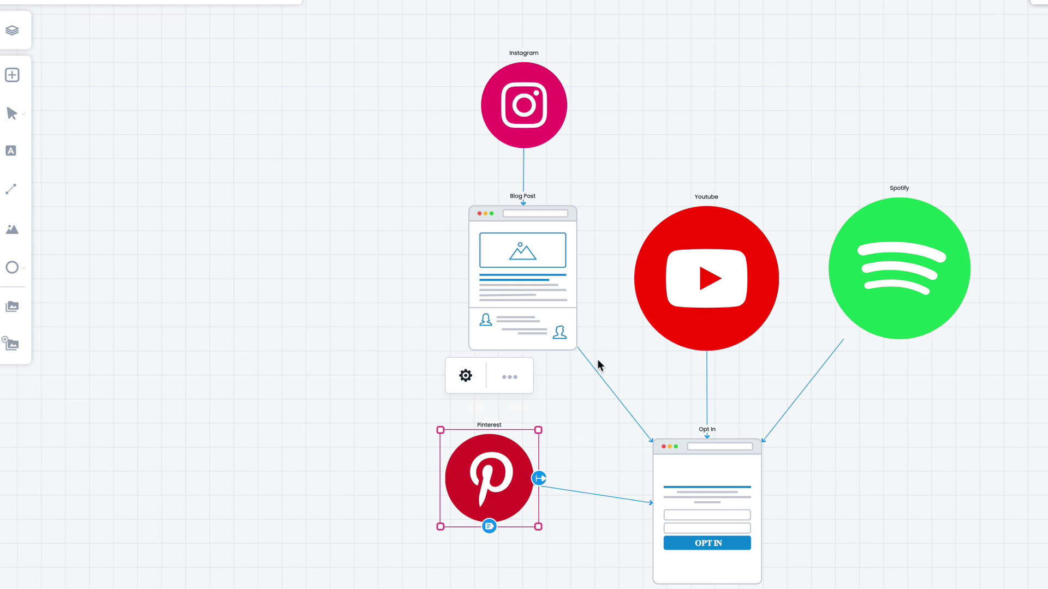
drag(503, 478, 479, 470)
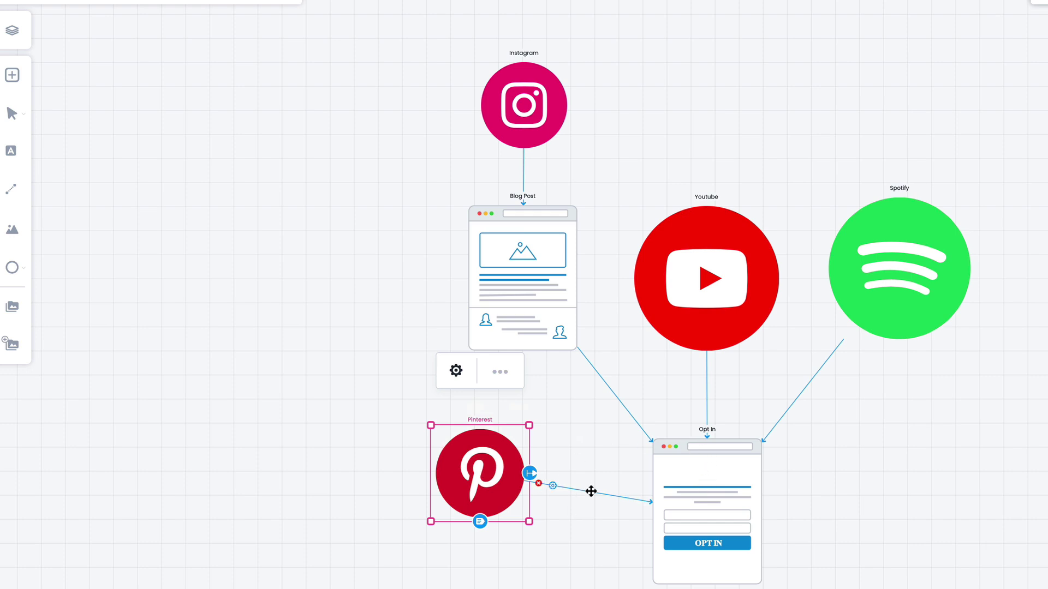
Reconnect Pinterest's arrow to Blog Post and position Pinterest left of Instagram
click(528, 469)
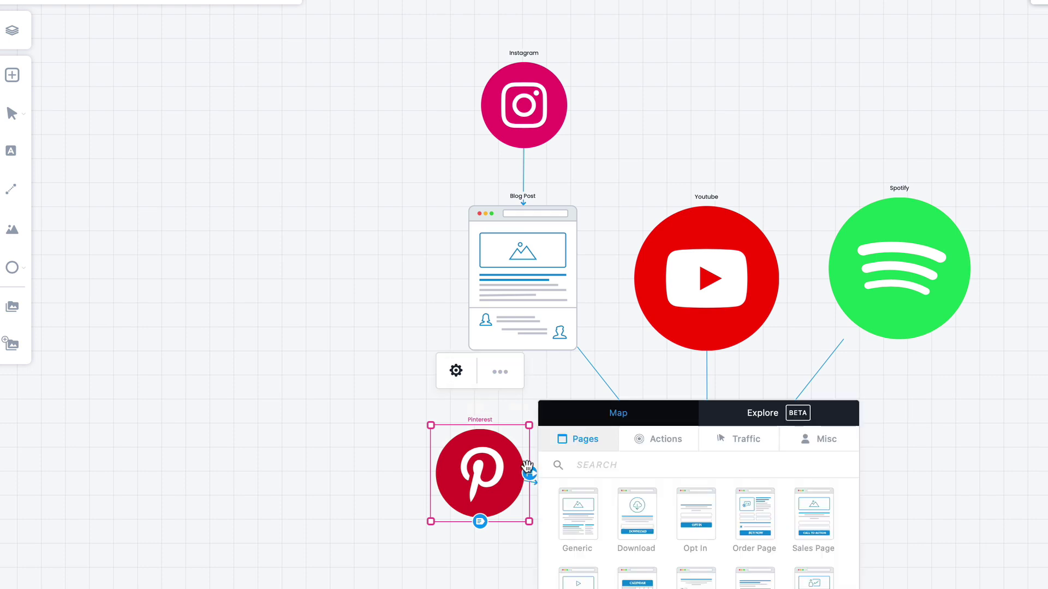
click(758, 398)
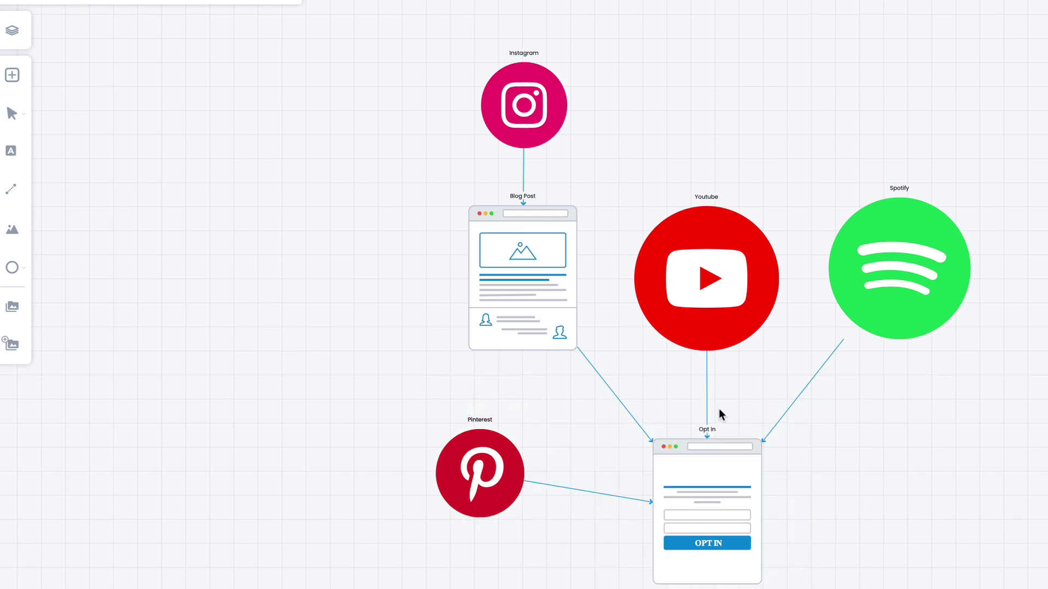
click(493, 467)
drag(535, 465, 523, 273)
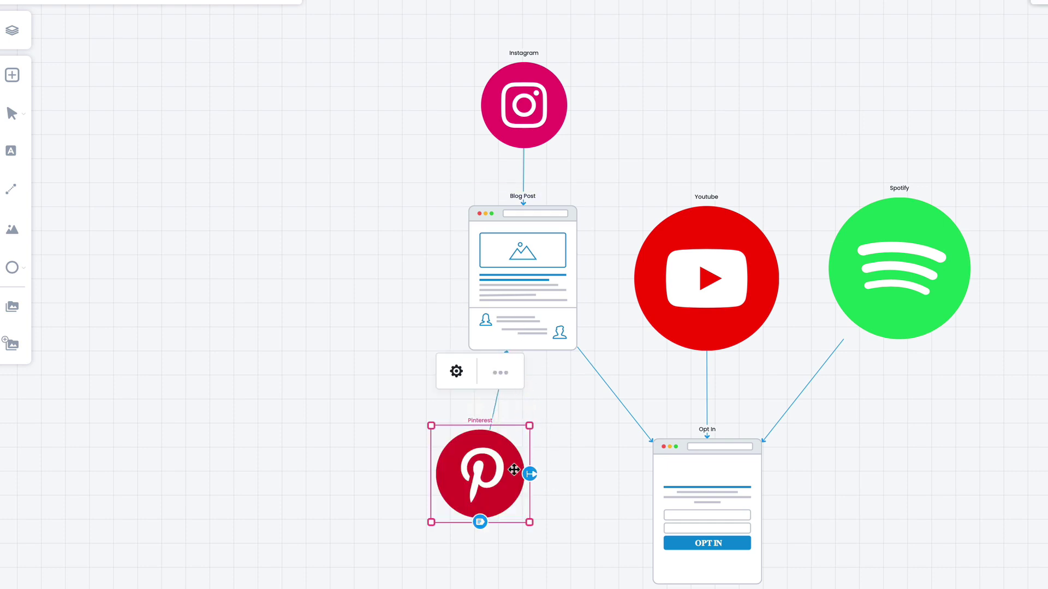
drag(485, 478, 381, 139)
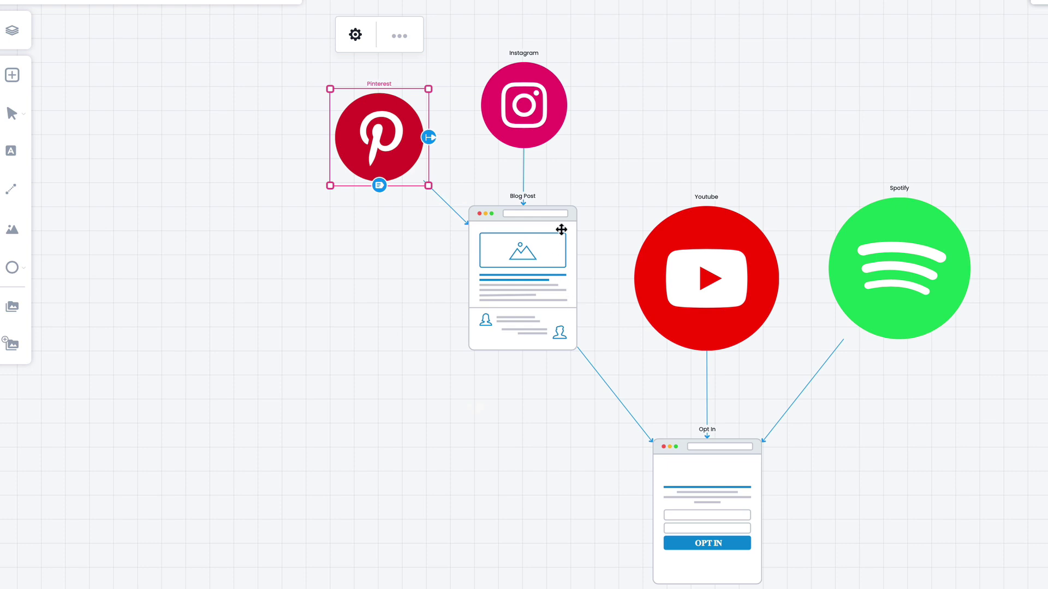
click(619, 150)
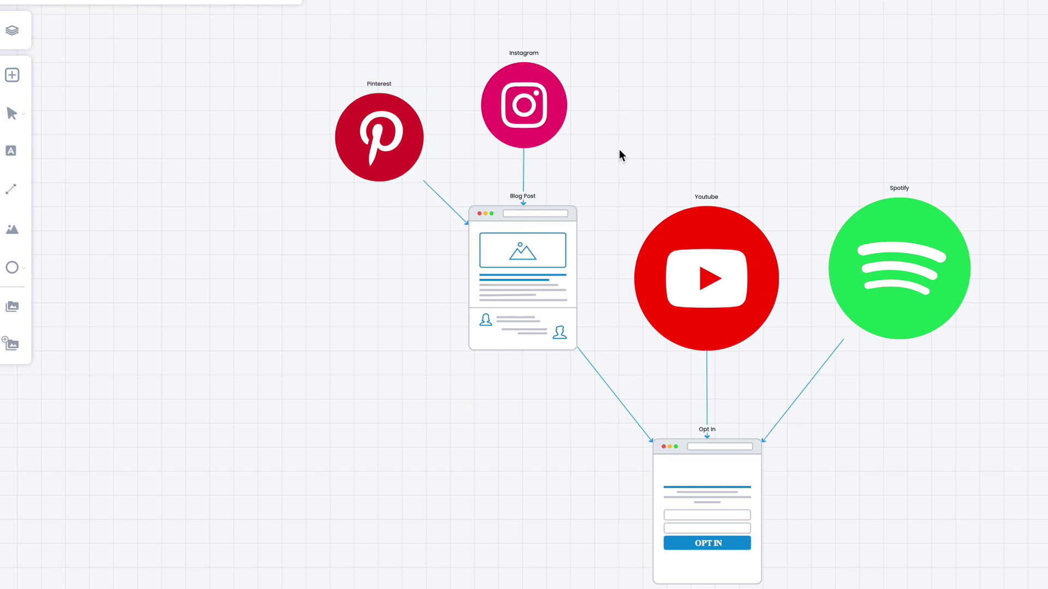
mouse_move(374, 140)
mouse_down()
mouse_move(368, 156)
mouse_move(382, 143)
mouse_up()
click(622, 133)
click(647, 95)
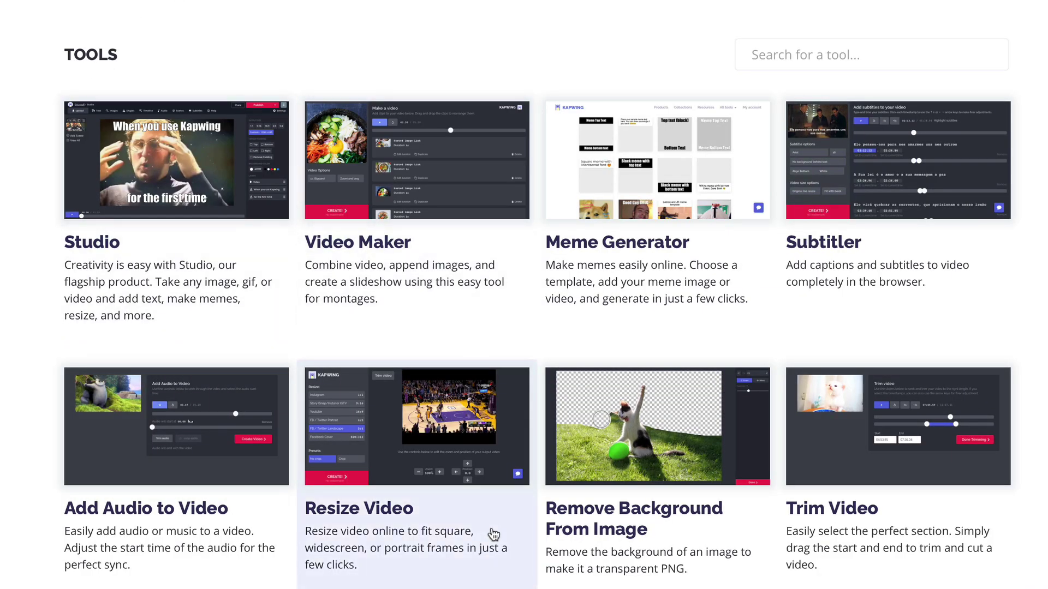
Scroll through Kapwing's tool catalogue, from Studio and Resize Video down to Subtitler
scroll(493, 535, down, 7)
scroll(495, 432, down, 5)
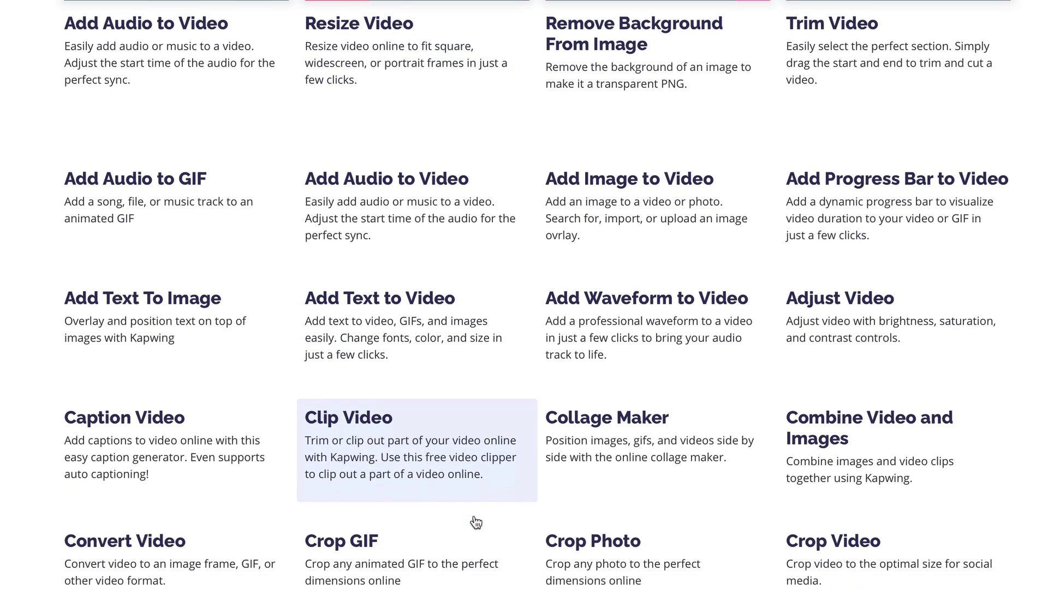
scroll(461, 546, down, 2)
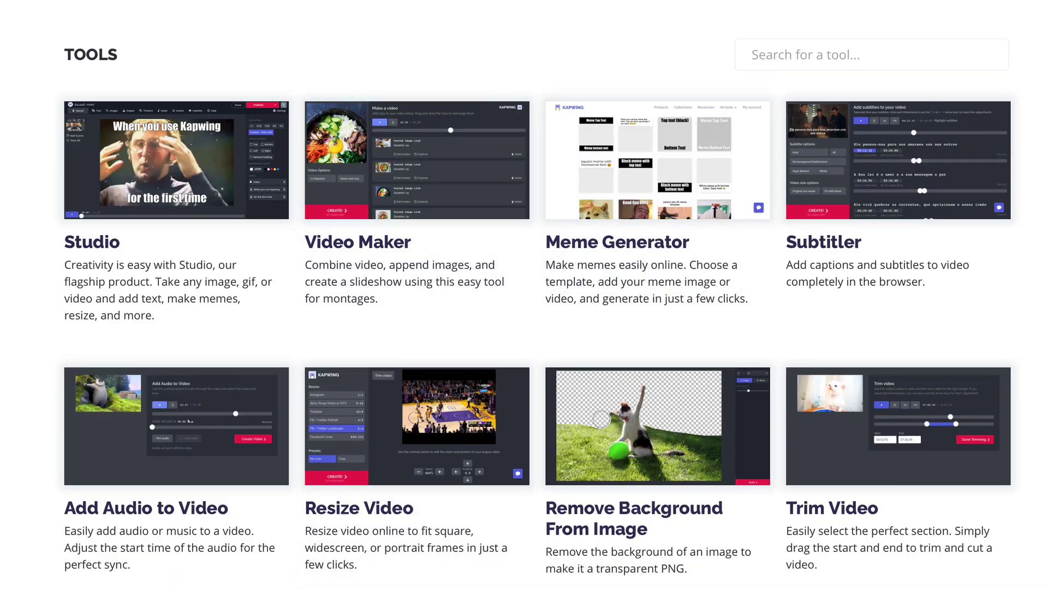
Review the Kapwing Pro pricing plans and FAQ, then go to My Workspace
click(310, 1)
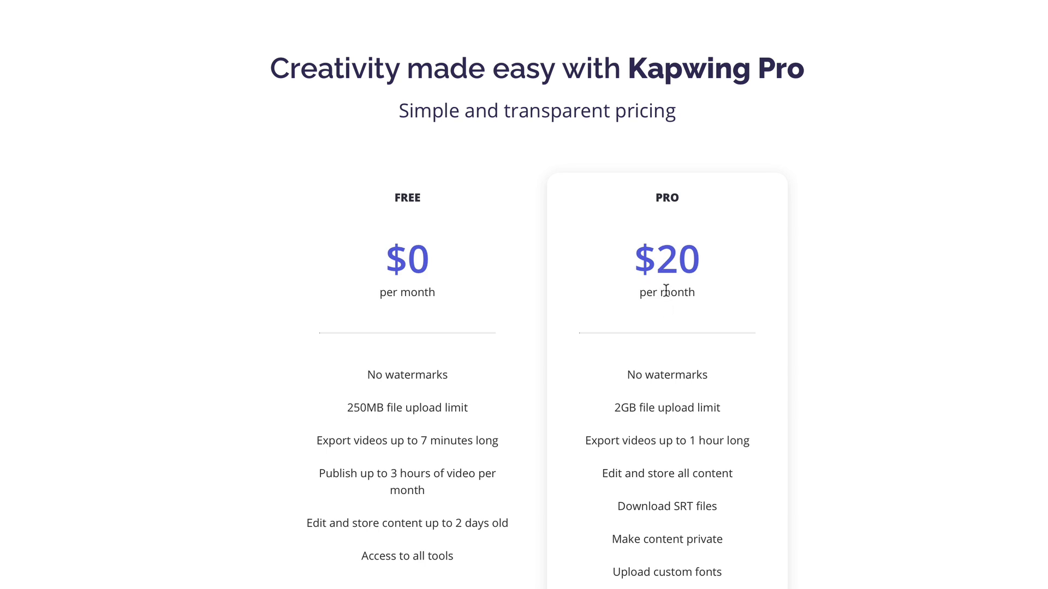
scroll(658, 454, down, 5)
scroll(655, 515, down, 7)
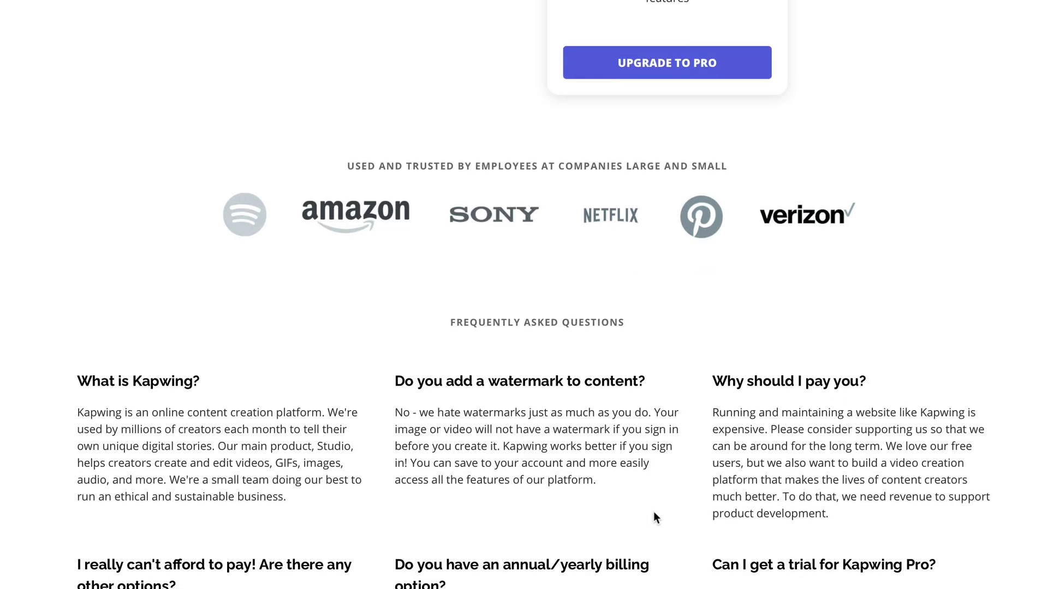
scroll(694, 541, down, 2)
scroll(694, 543, down, 8)
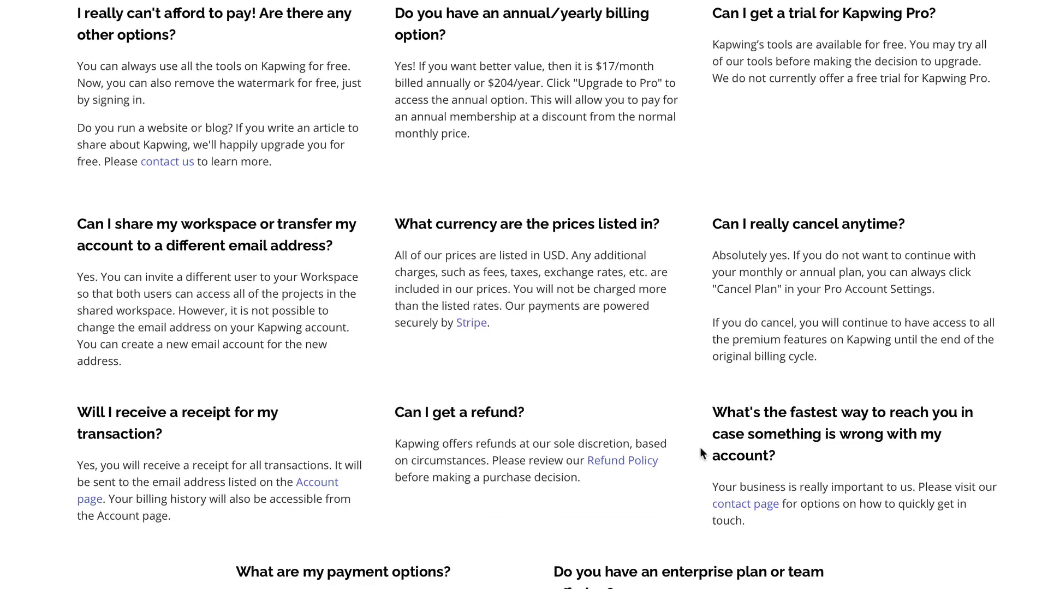
scroll(700, 447, up, 3)
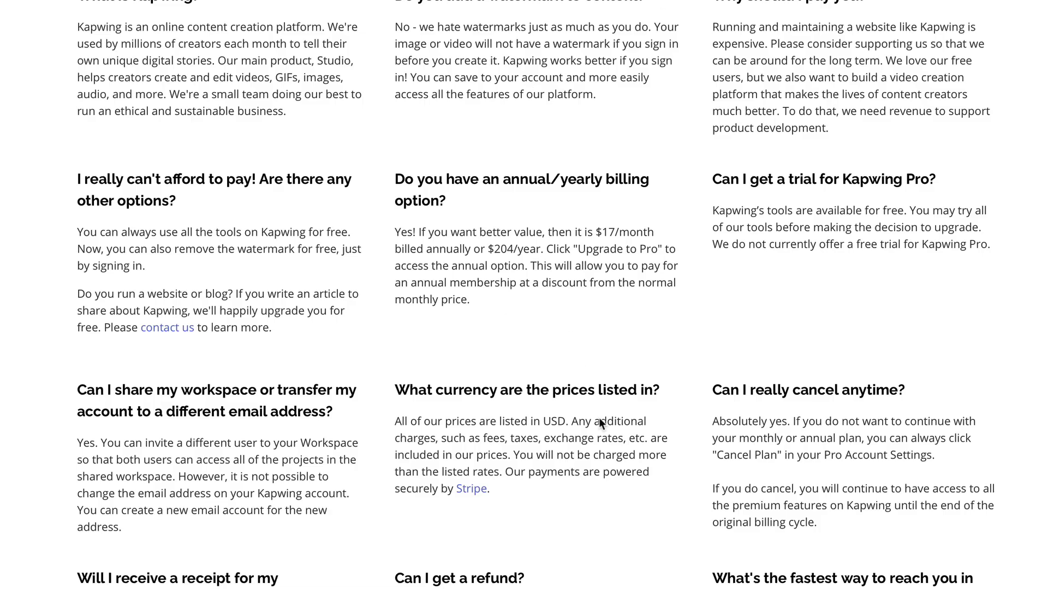
scroll(595, 453, down, 3)
scroll(593, 456, up, 12)
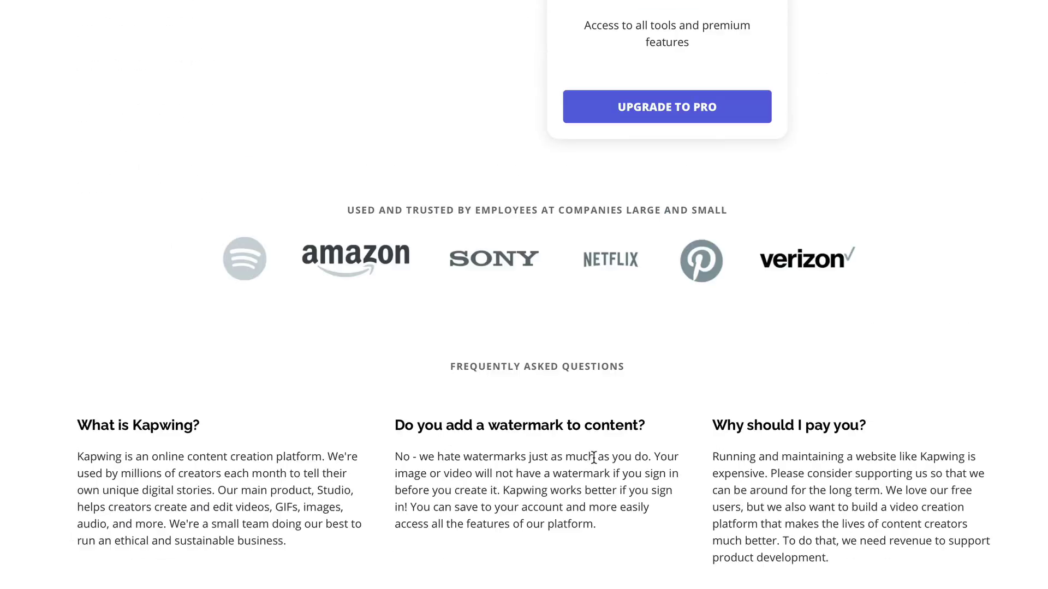
scroll(594, 457, up, 8)
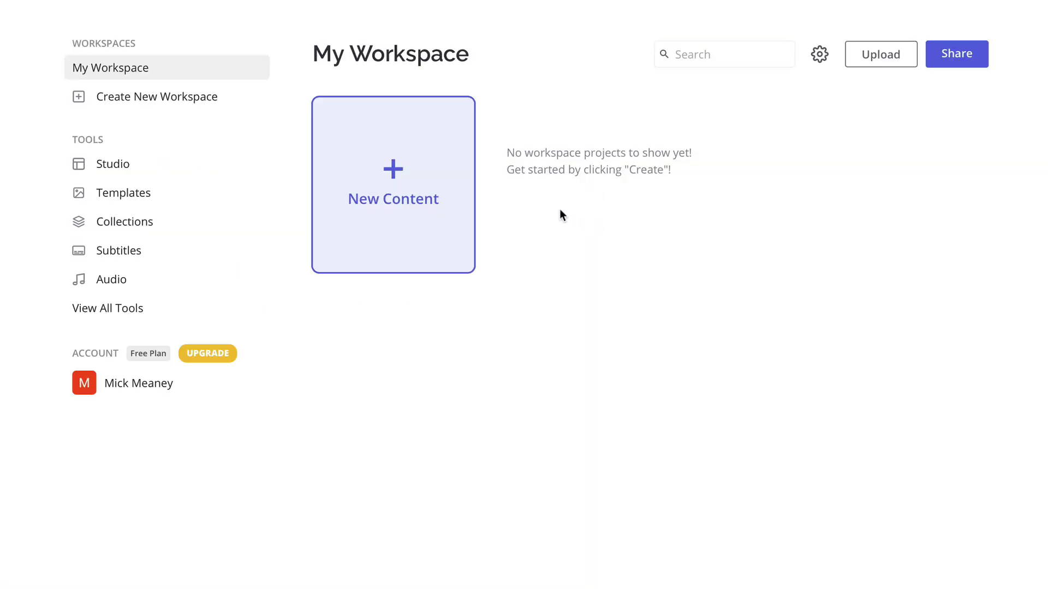
Browse the Meme Templates gallery and open the Kid Runs From Madagascar Lion template
click(389, 172)
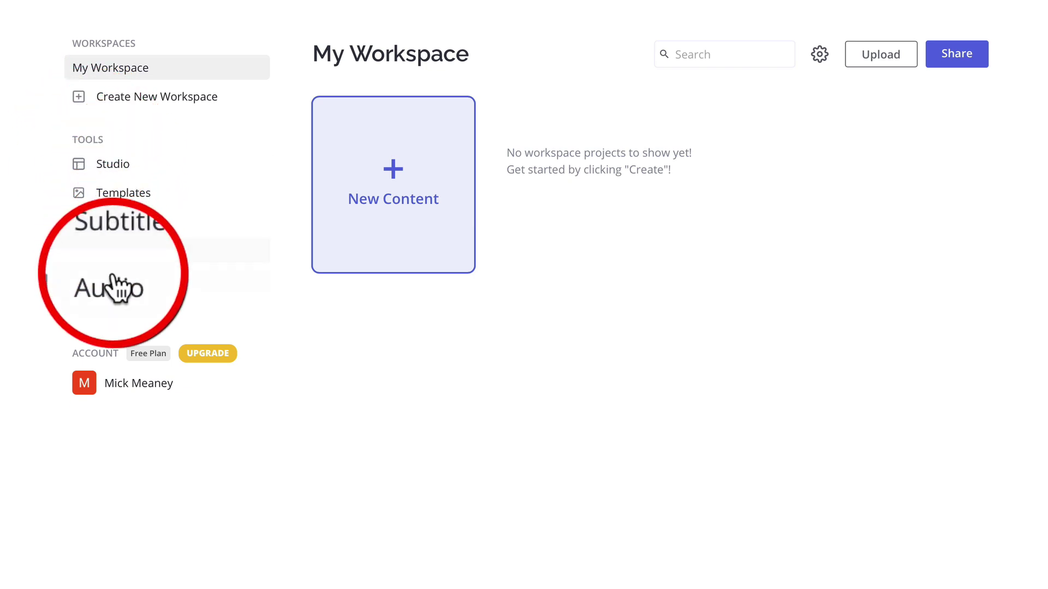
click(107, 192)
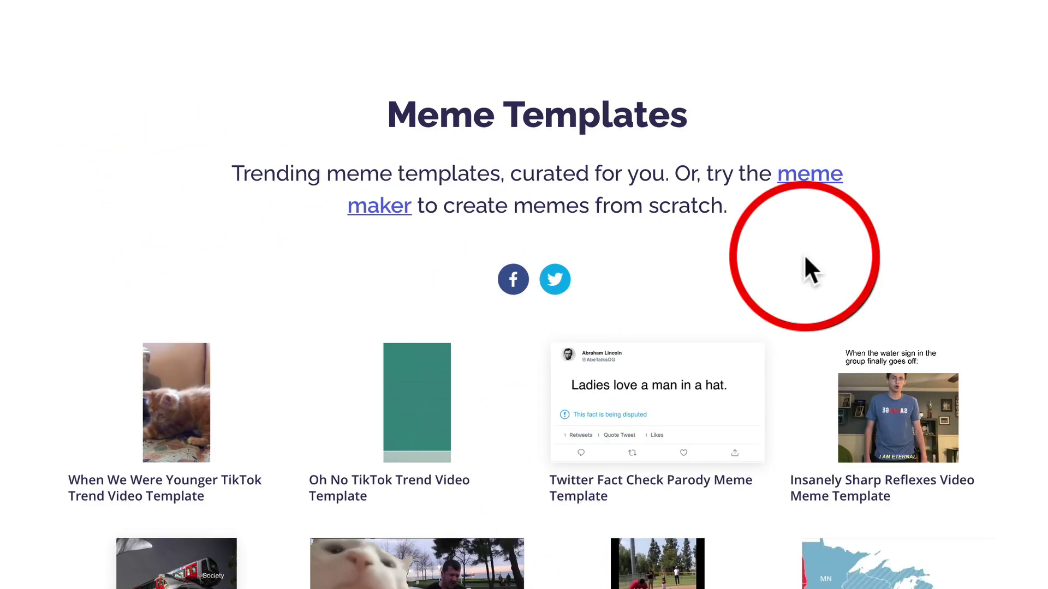
scroll(627, 462, down, 5)
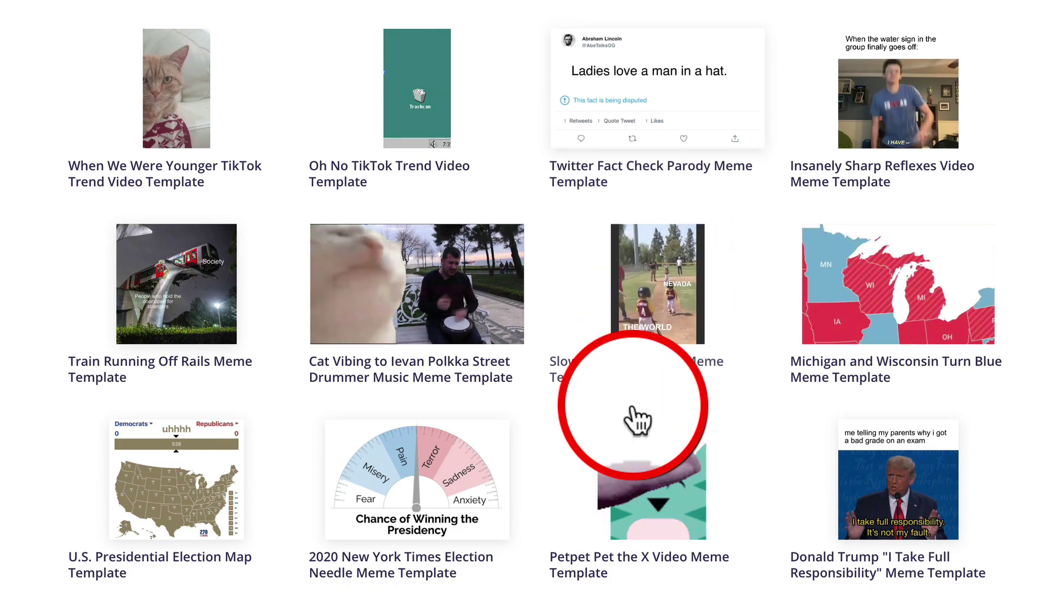
scroll(638, 444, down, 10)
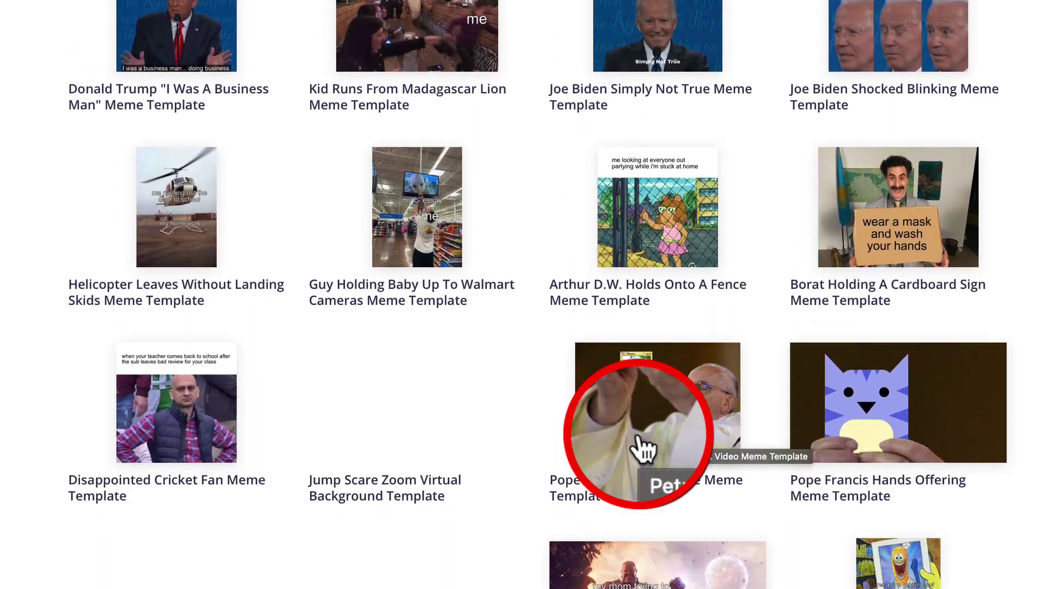
scroll(644, 450, up, 2)
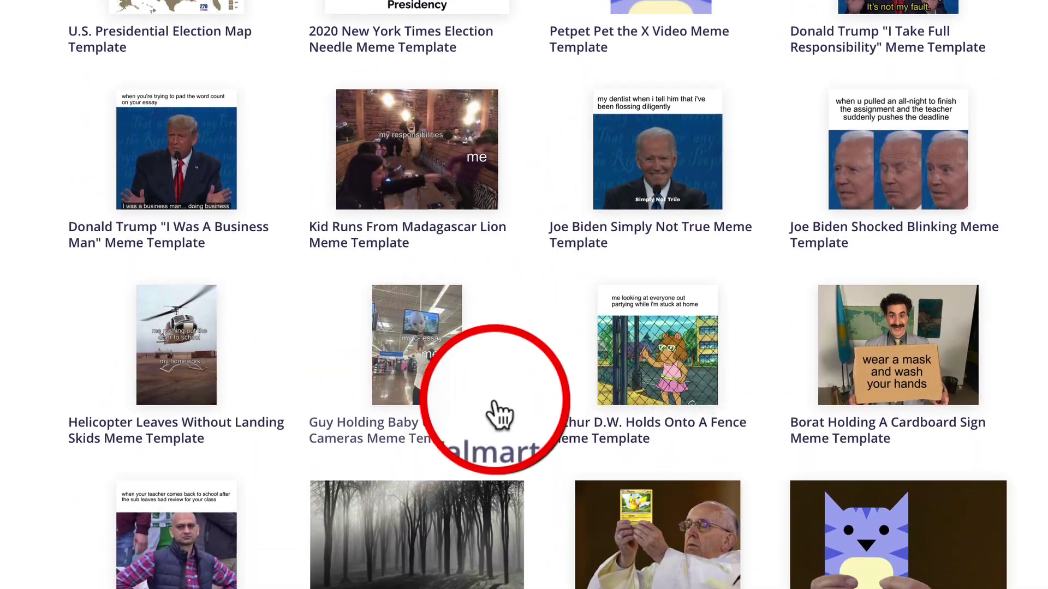
scroll(496, 417, down, 6)
scroll(453, 218, up, 3)
click(431, 82)
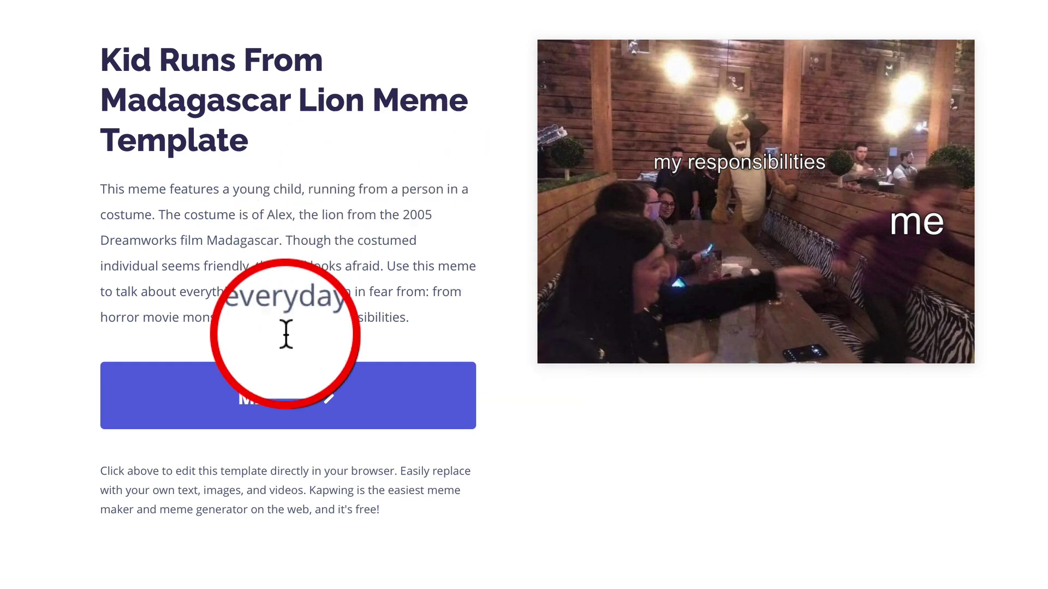
In the lion meme editor, change the top caption from 'my responsibilities' to 'black friday offers'
click(300, 398)
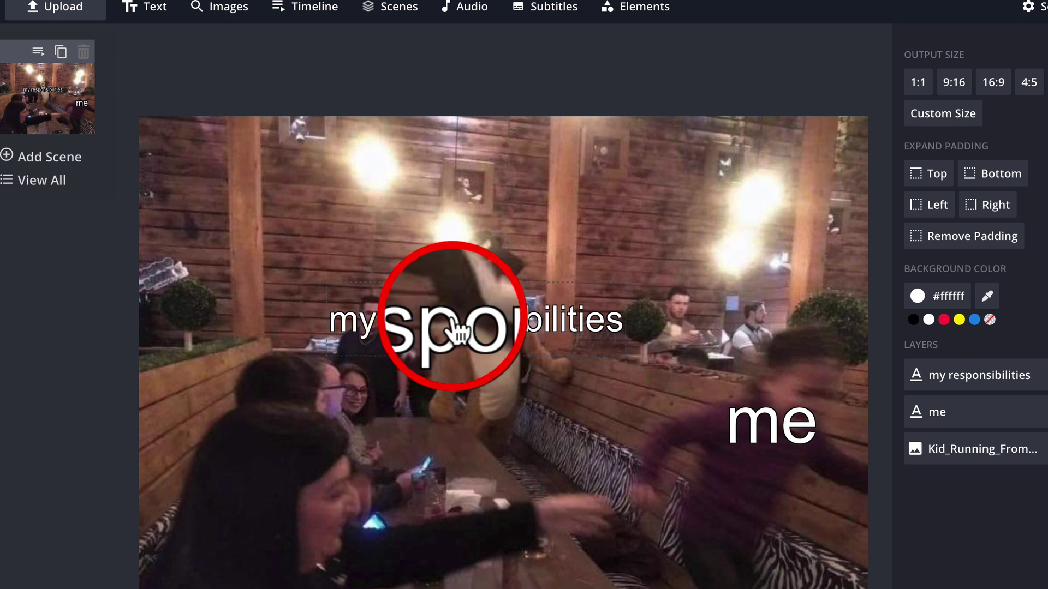
drag(453, 331, 489, 322)
click(775, 420)
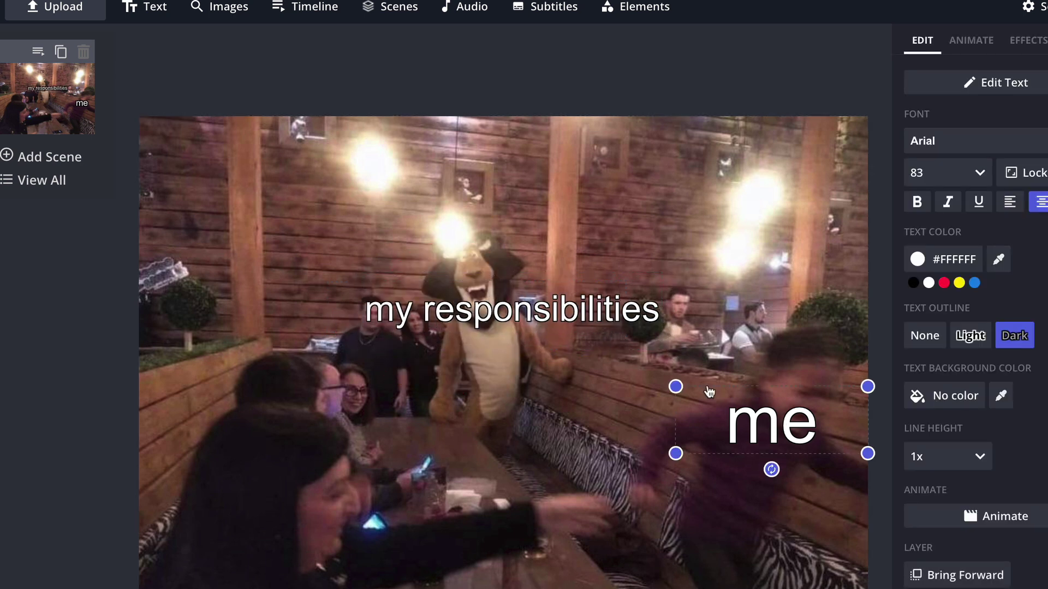
click(526, 310)
click(367, 305)
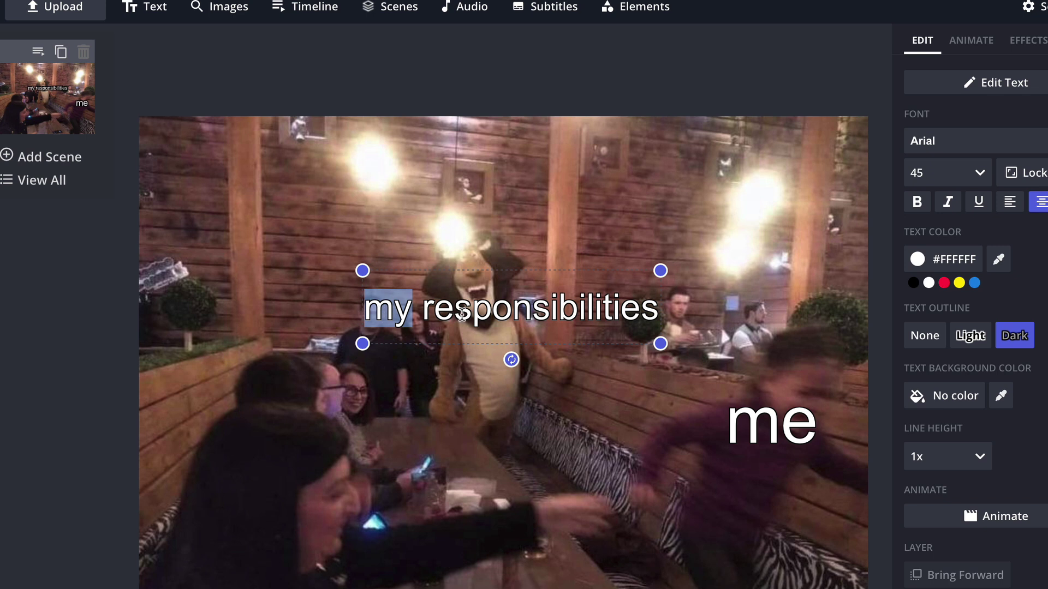
drag(367, 306, 694, 327)
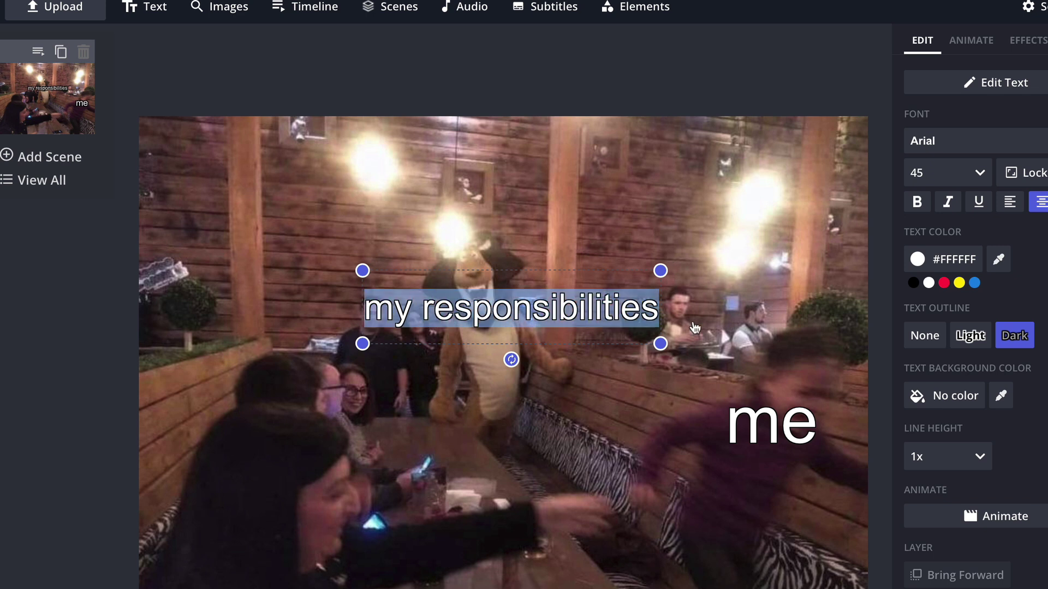
text(healthy eating)
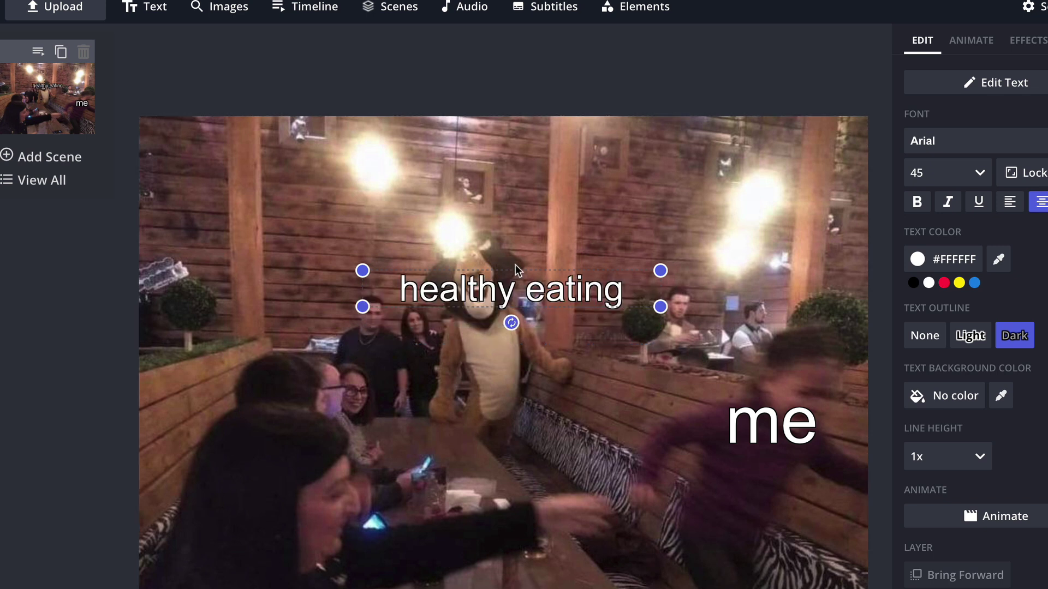
key(ctrl+a)
text(black frid)
key(BackSpace)
text(iday offers)
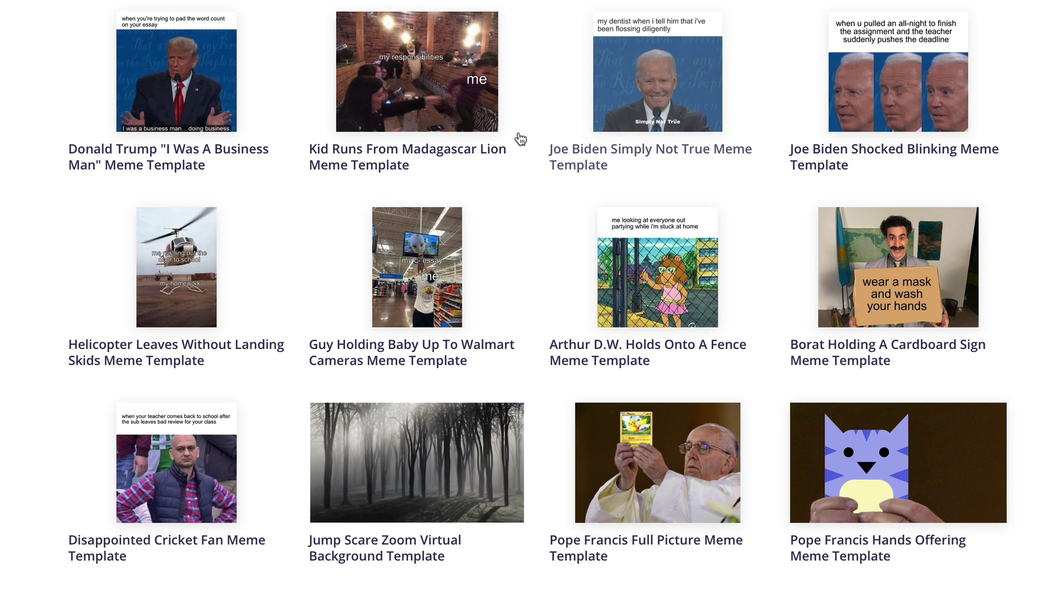
Open the Trim Video tool and load a 06:33.30 video from a pasted URL
scroll(524, 295, down, 4)
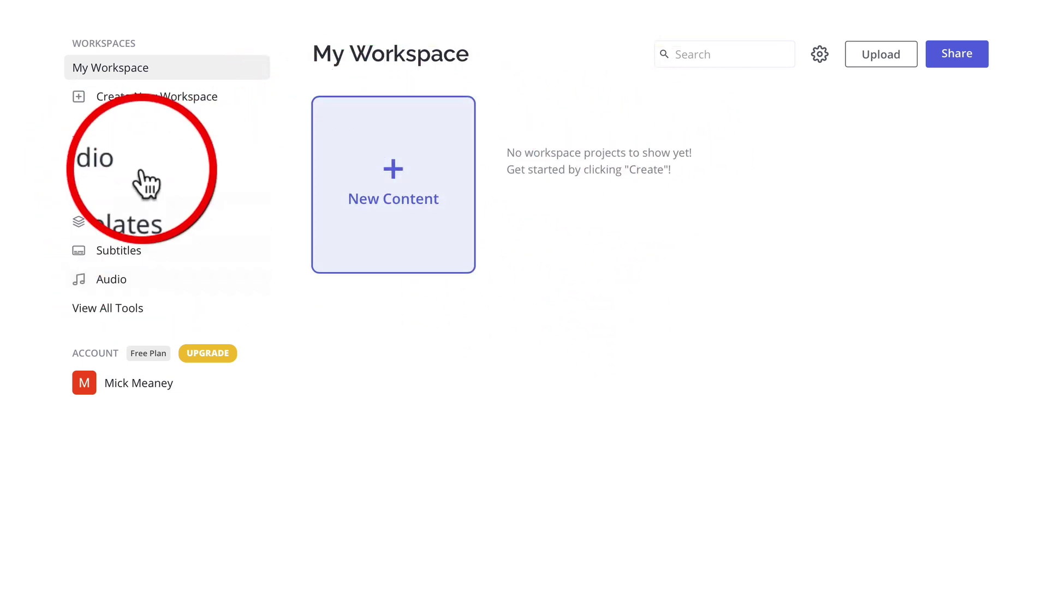
click(111, 315)
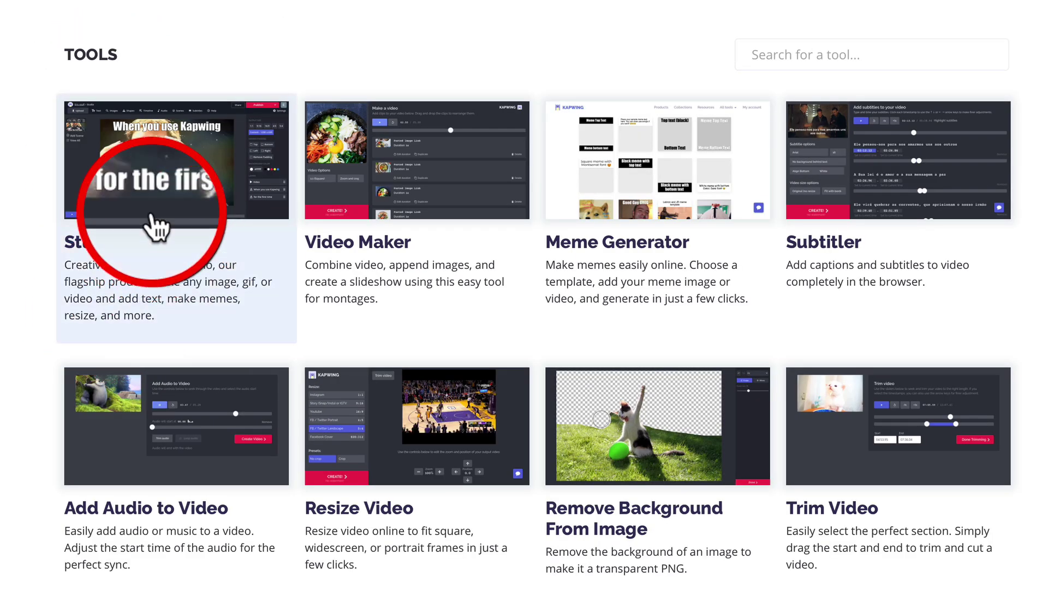
scroll(636, 480, down, 1)
scroll(641, 488, down, 5)
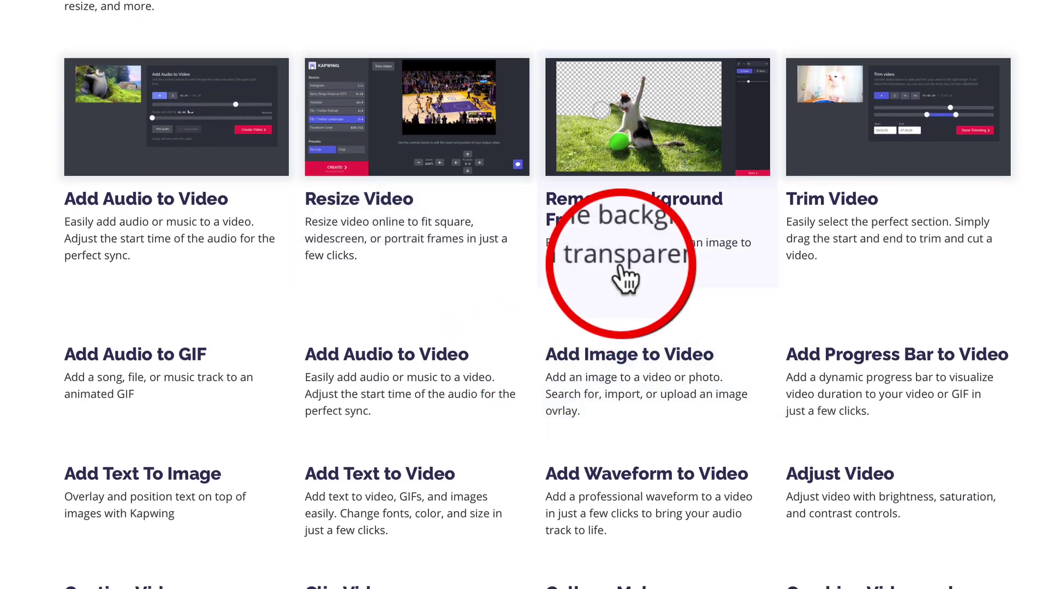
click(855, 225)
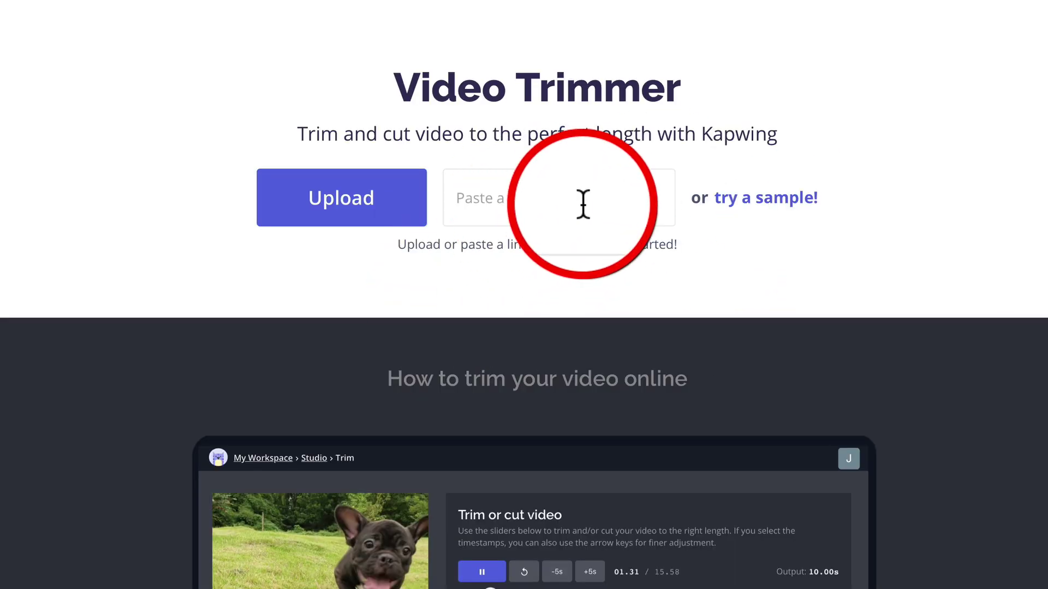
key(ctrl+v)
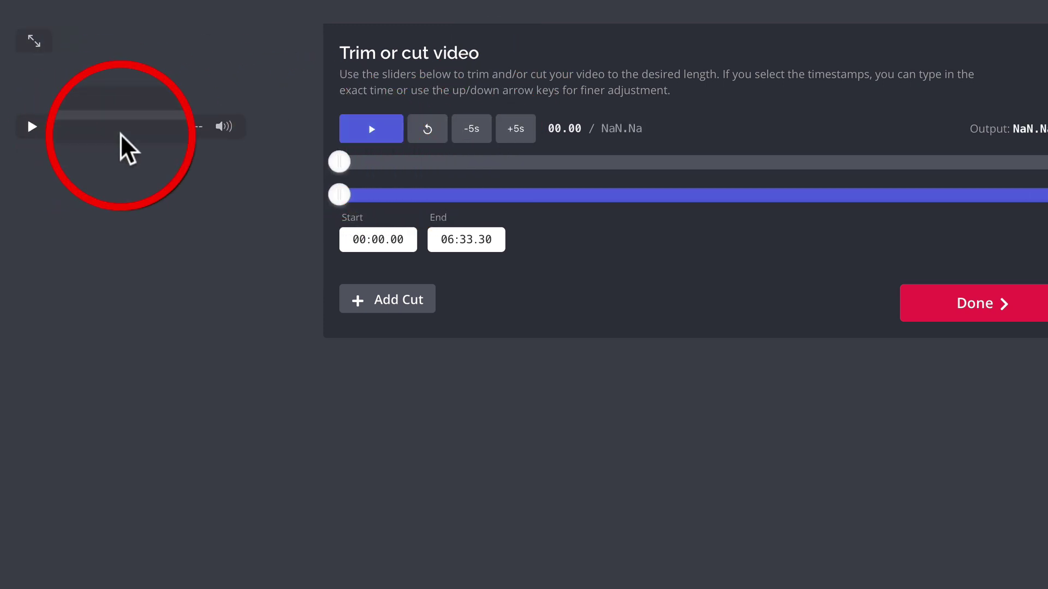
Trim the video to 02:03.81–02:56.74, about 53 seconds, and export it without watermark
click(47, 137)
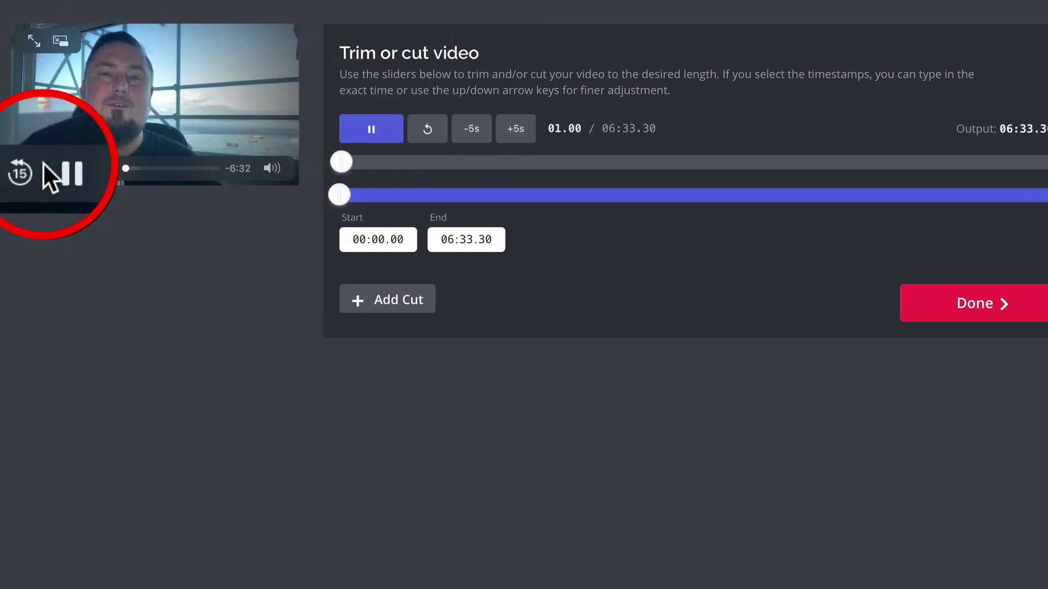
click(57, 168)
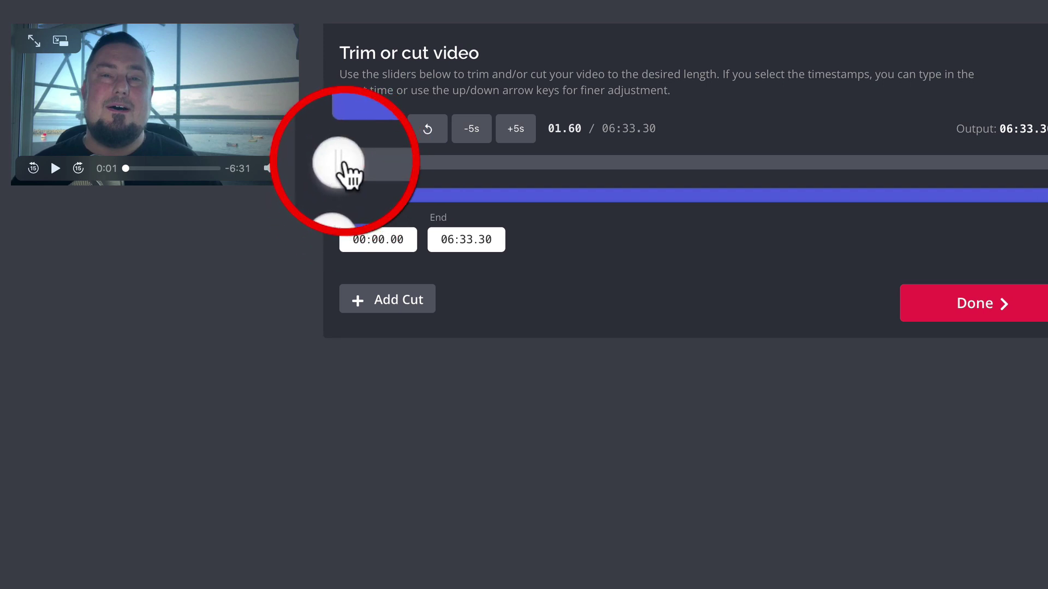
drag(343, 163, 562, 164)
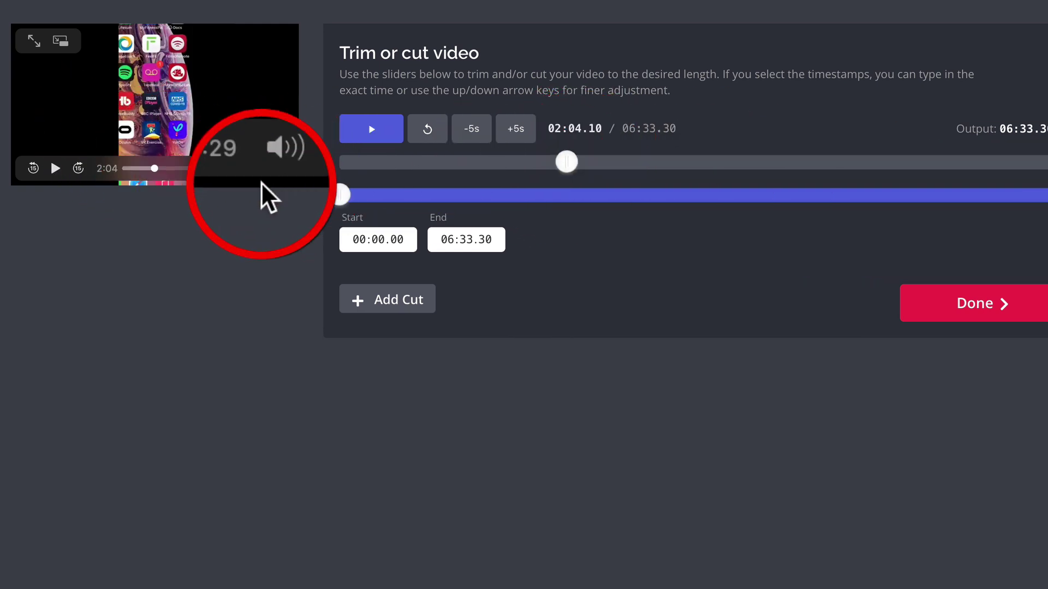
drag(338, 195, 566, 195)
drag(1031, 195, 682, 216)
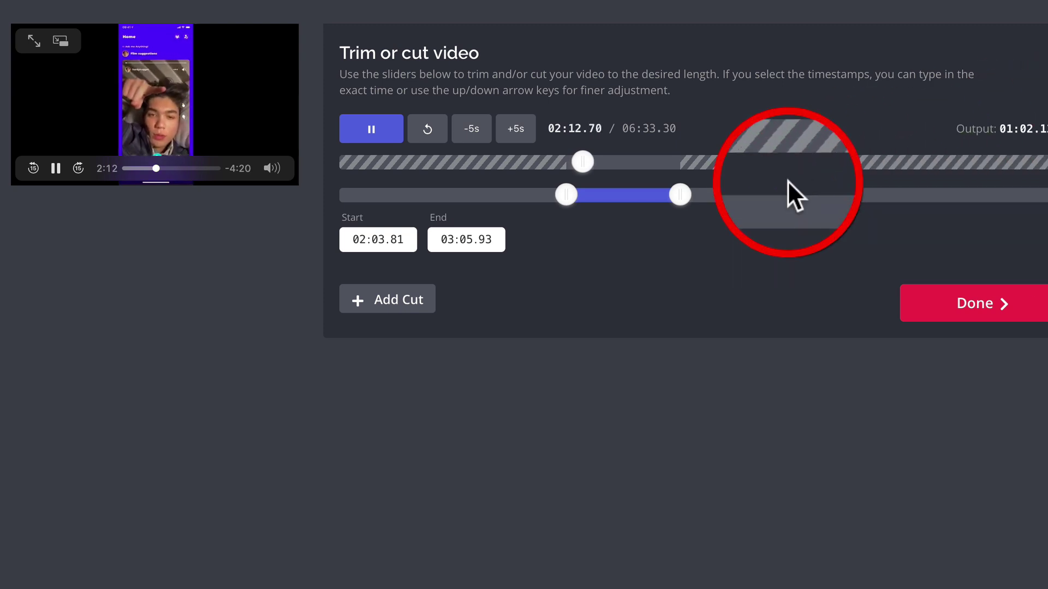
drag(690, 207, 677, 212)
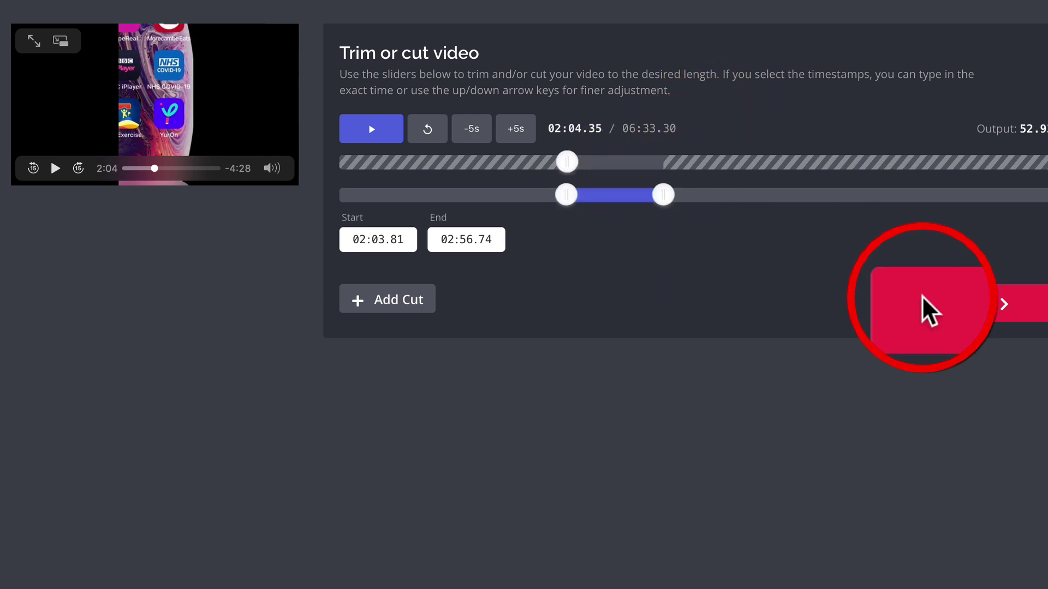
click(977, 313)
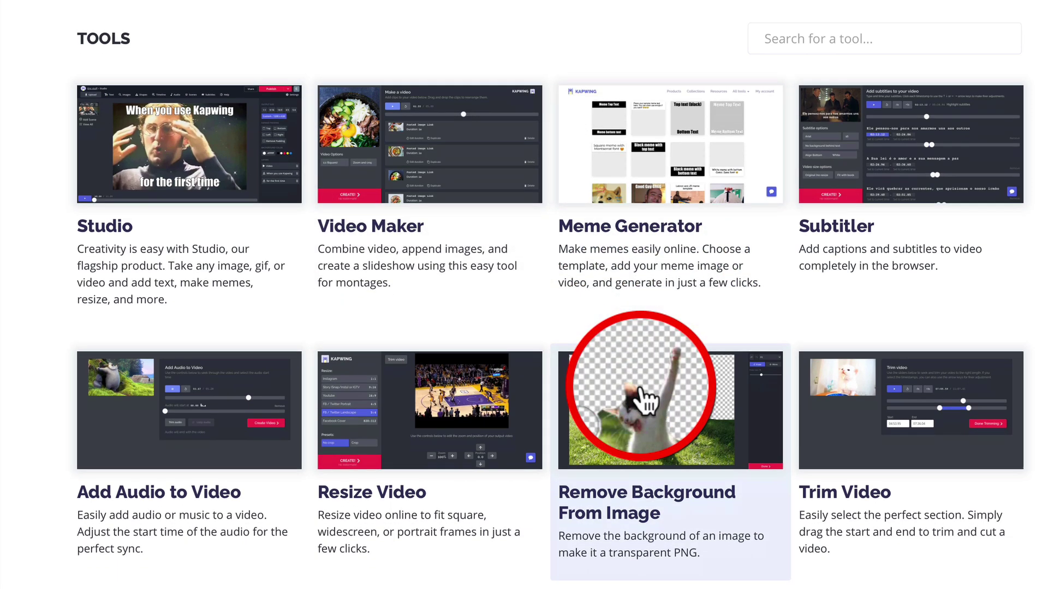
Open Kapwing's Resize Video tool from the list of all tools
scroll(649, 404, down, 3)
scroll(635, 436, down, 3)
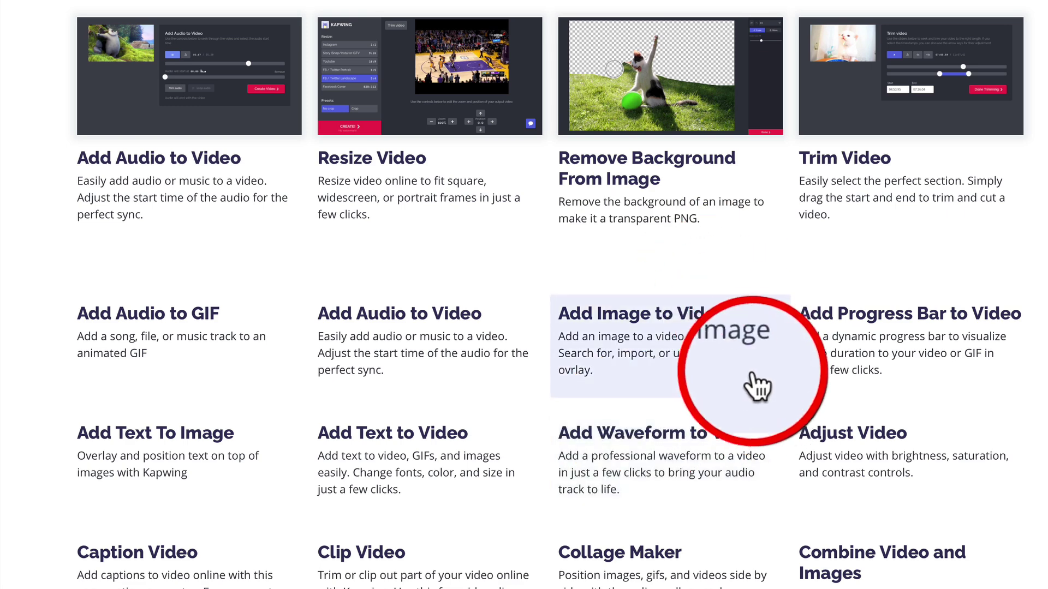
scroll(715, 335, up, 5)
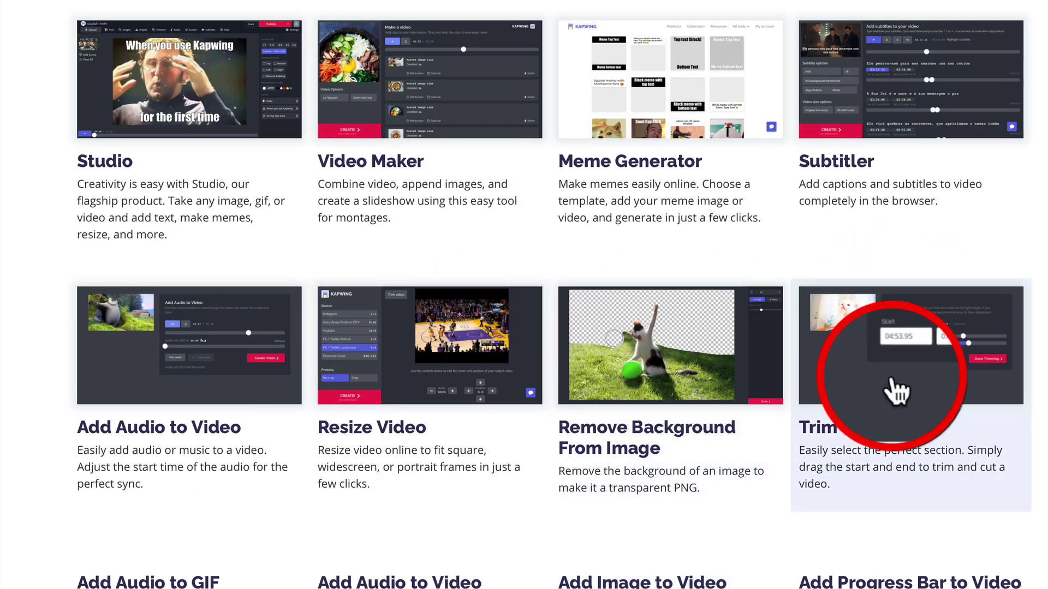
scroll(895, 391, down, 2)
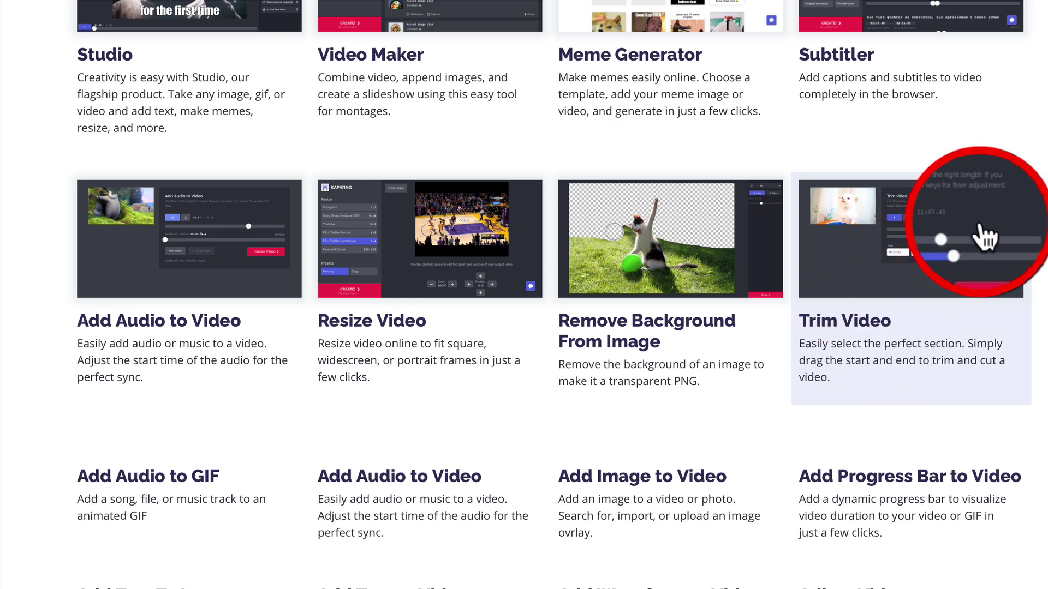
click(397, 322)
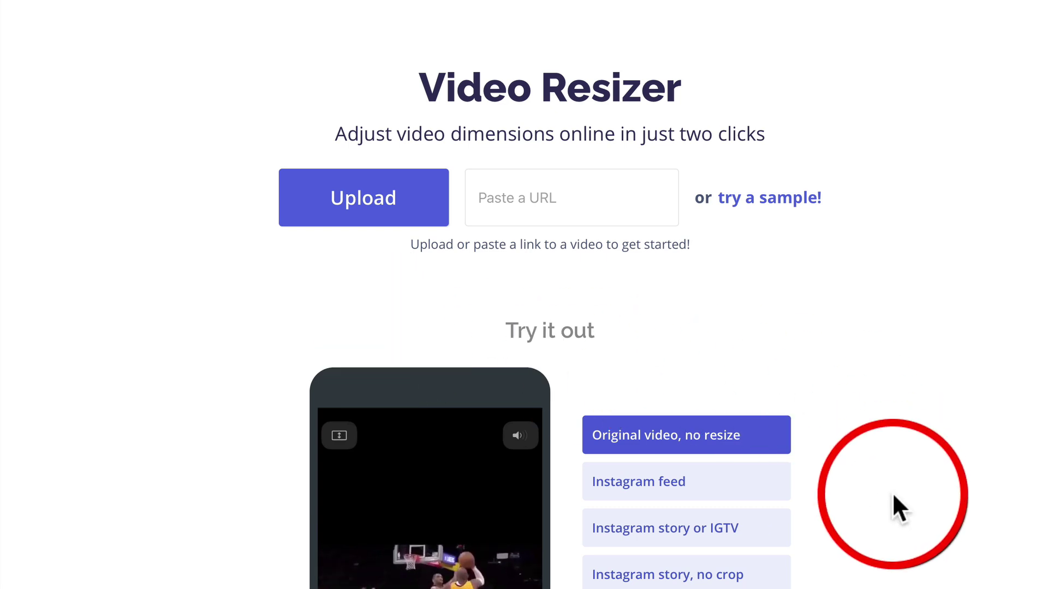
Import the 6:33 video into the Video Resizer by pasting its link
scroll(895, 501, down, 3)
scroll(431, 71, up, 2)
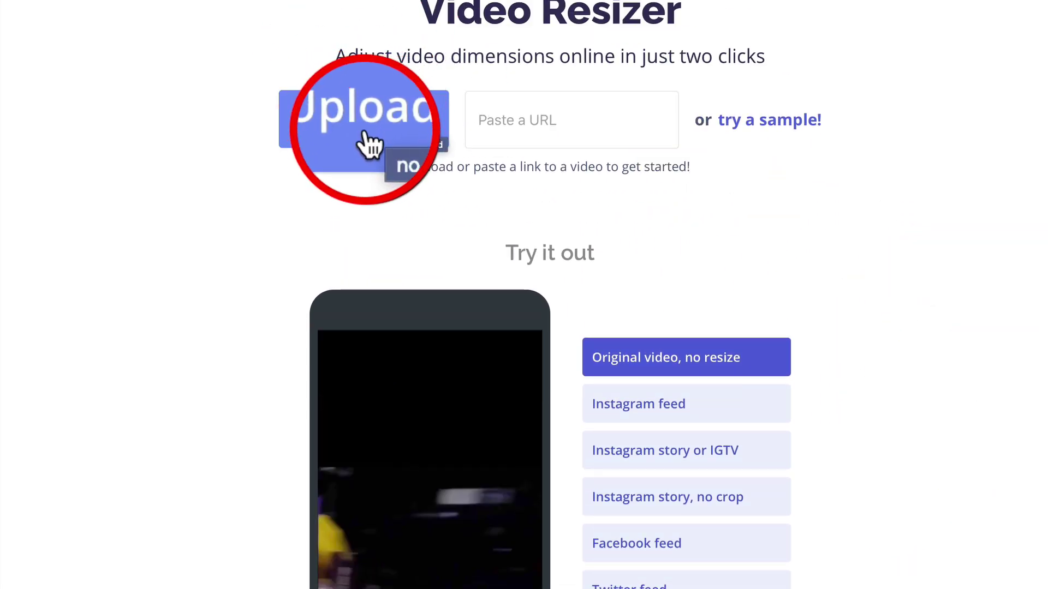
click(603, 120)
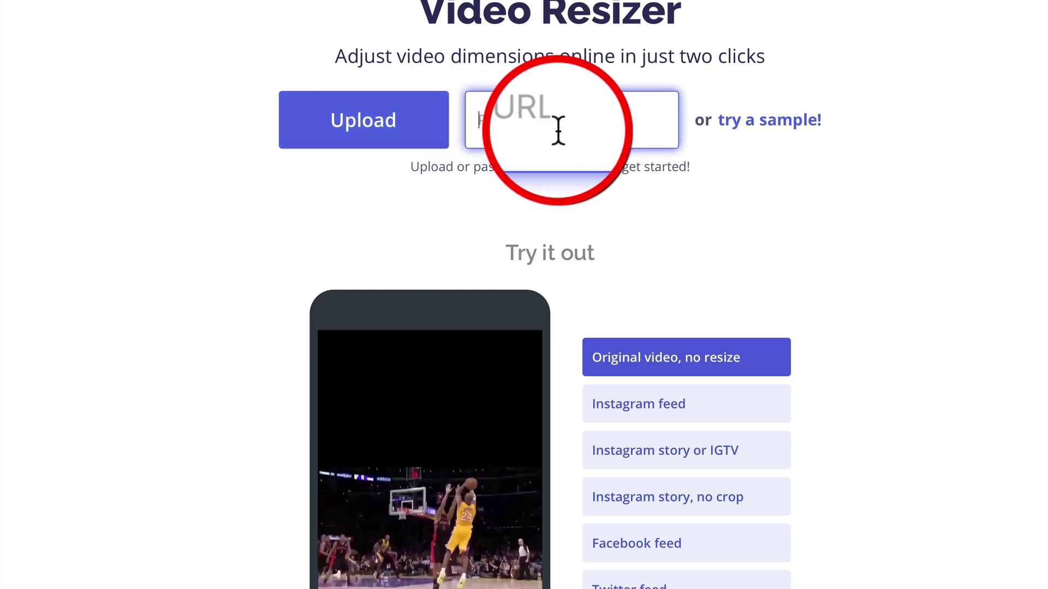
key(ctrl+v)
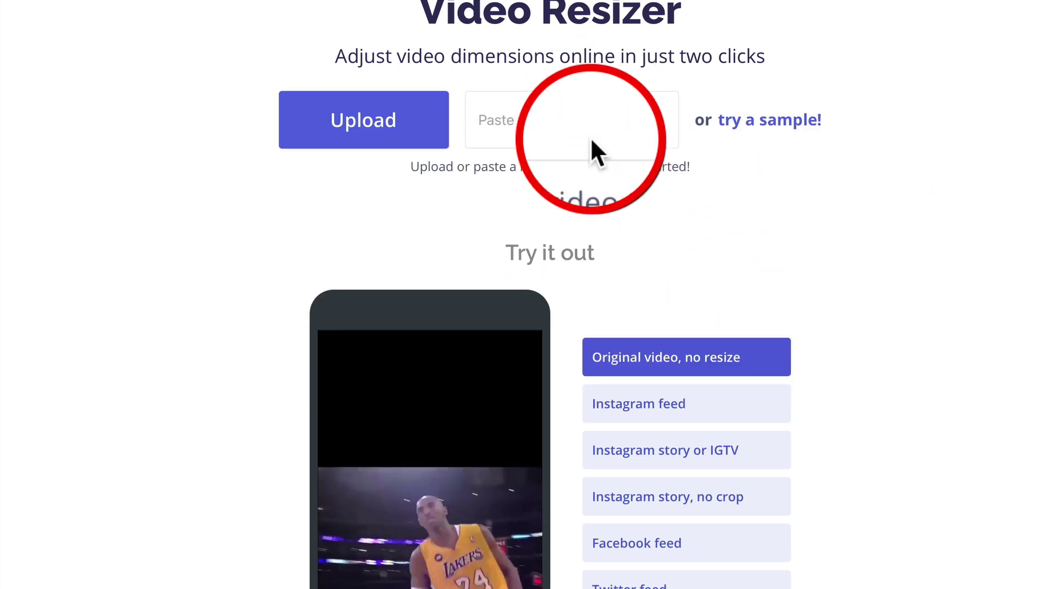
key(ctrl+v)
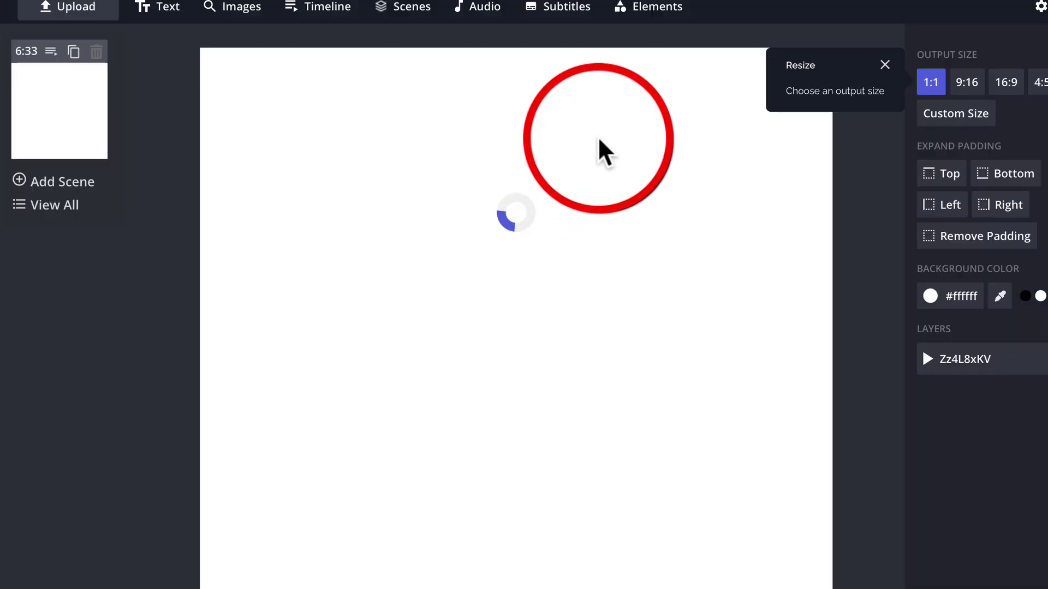
Close the Resize hint popup so the 6:33 video loads in the editor
click(892, 75)
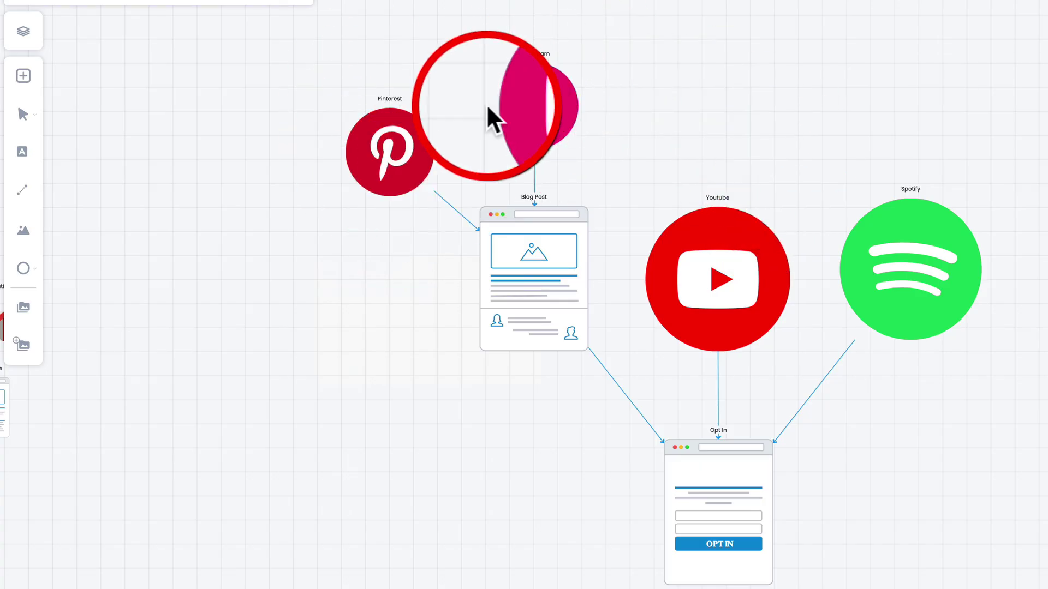
Move the Instagram icon up and right and raise the Pinterest icon slightly
drag(533, 99, 556, 84)
drag(415, 132, 416, 121)
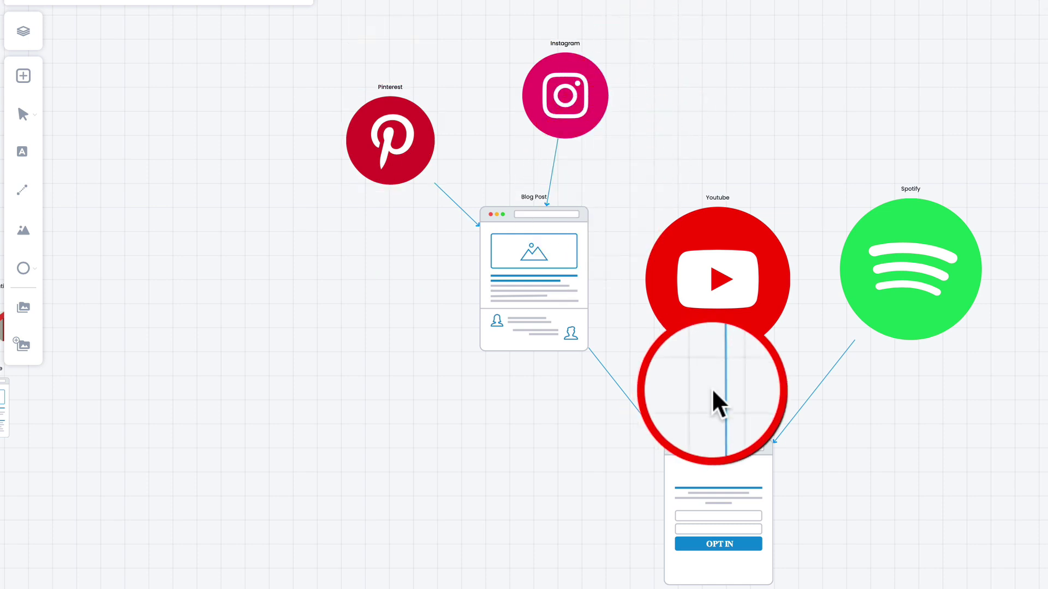